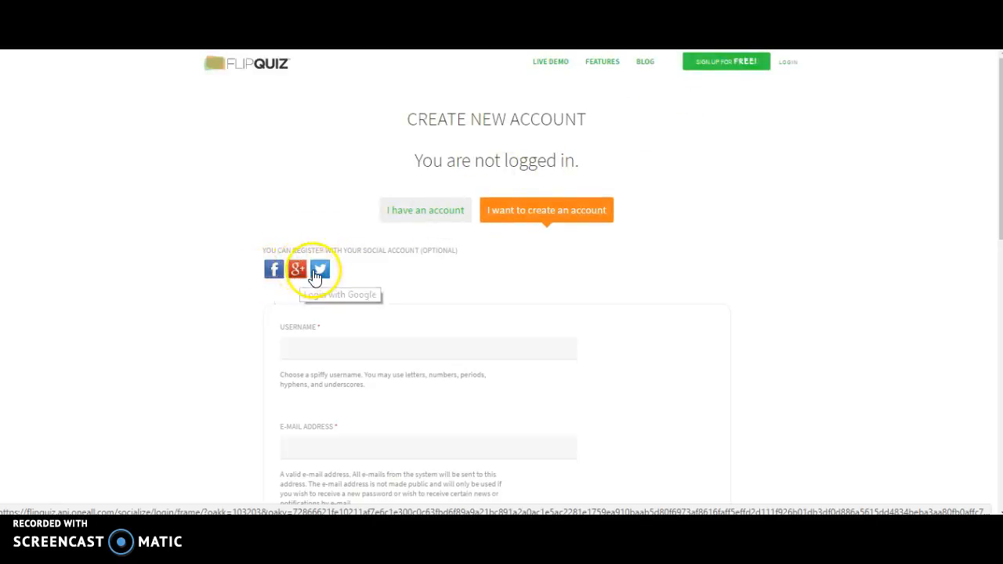
Examine the new-account form, including the social sign-up options, account credentials, profile information and anti-spam field.
scroll(319, 275, "down", 2)
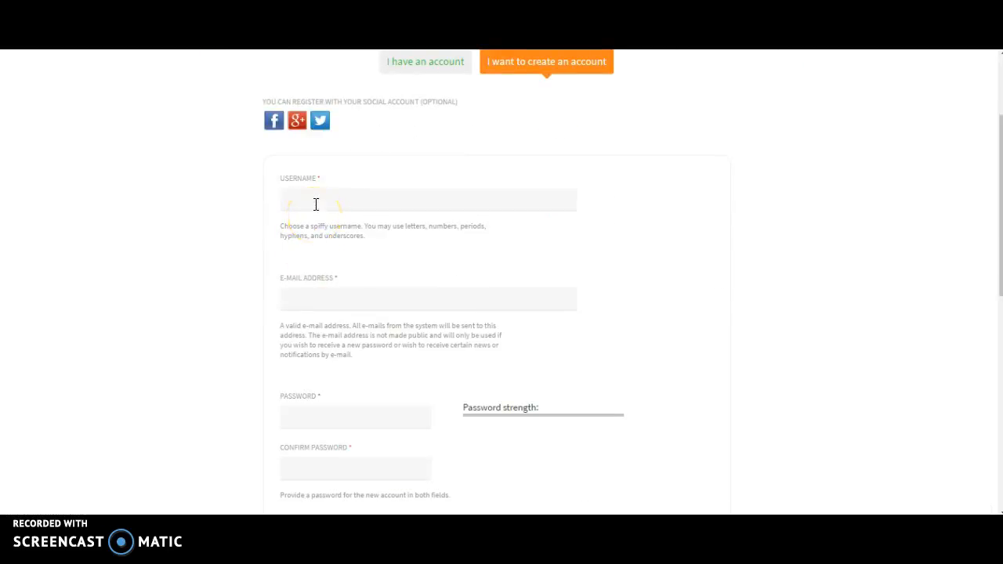
left_click(307, 297)
scroll(307, 297, "down", 1)
left_click(307, 223)
scroll(318, 288, "down", 2)
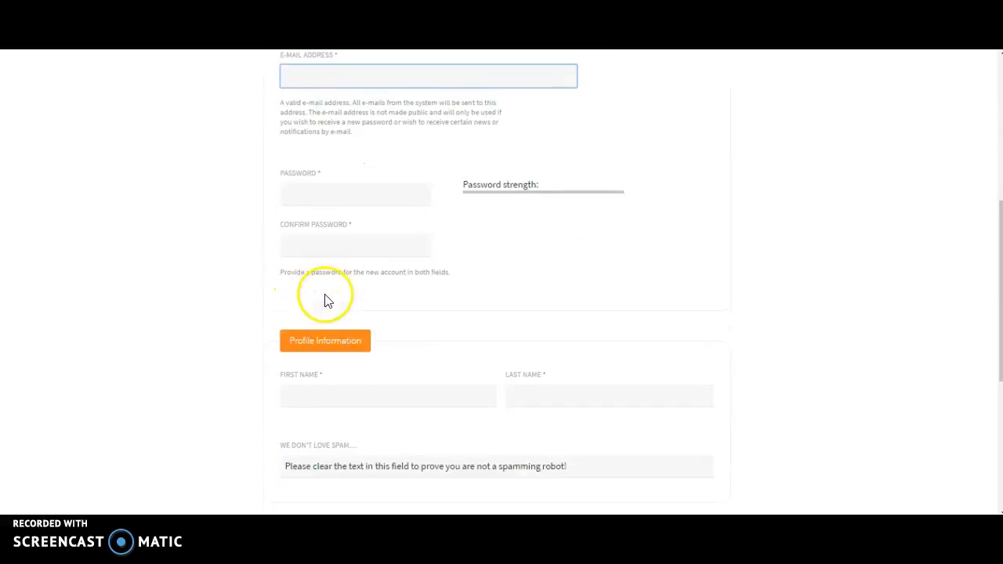
scroll(314, 236, "down", 1)
scroll(318, 245, "down", 2)
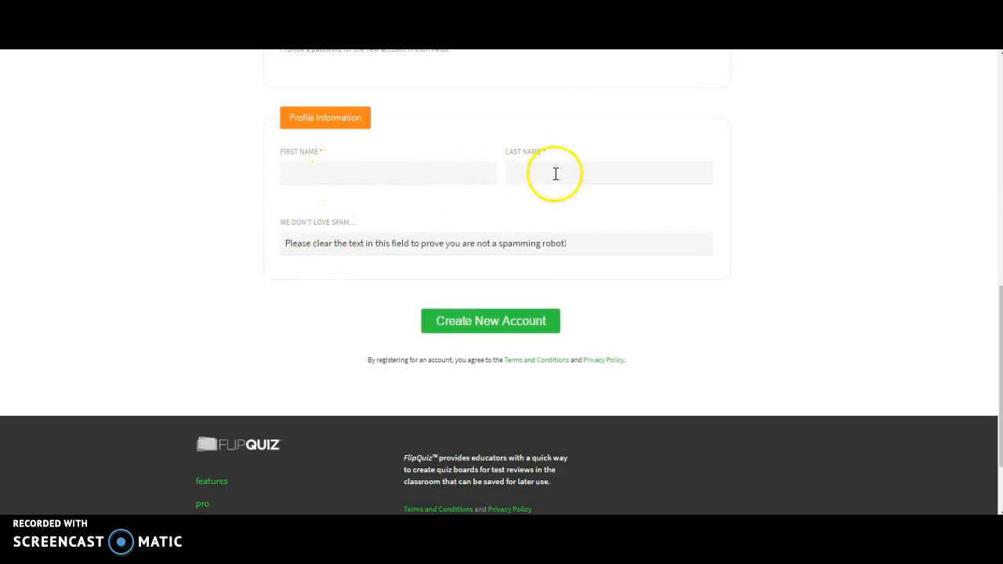
triple_click(416, 243)
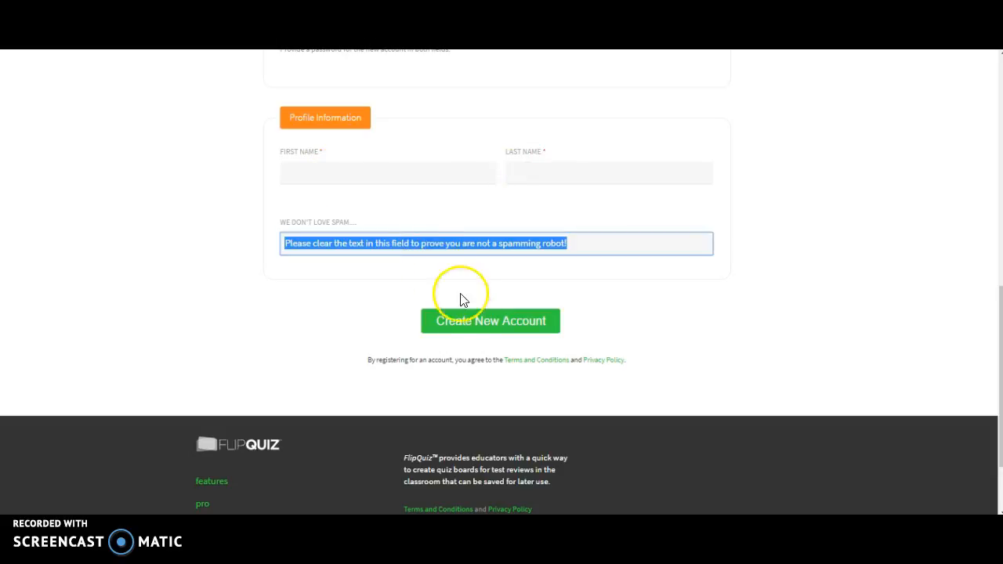
left_click(493, 330)
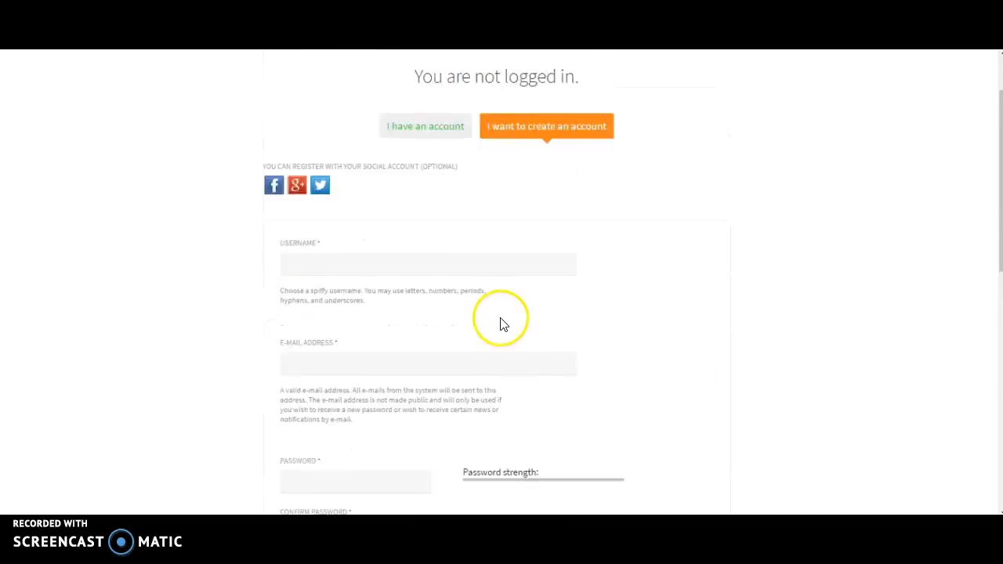
Open the login page and log in with the account's e-mail address and password.
left_click(785, 70)
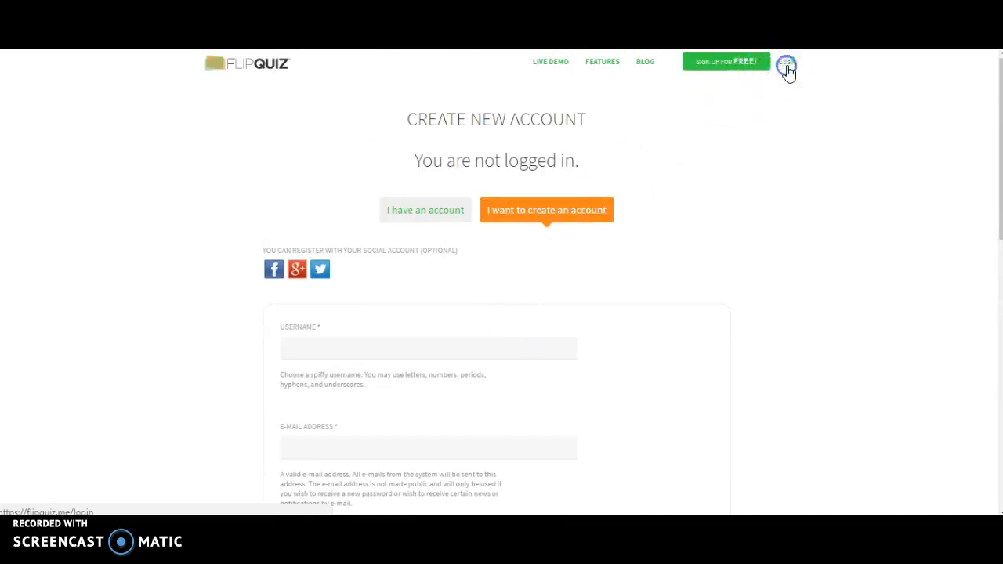
left_click(791, 69)
left_click(447, 290)
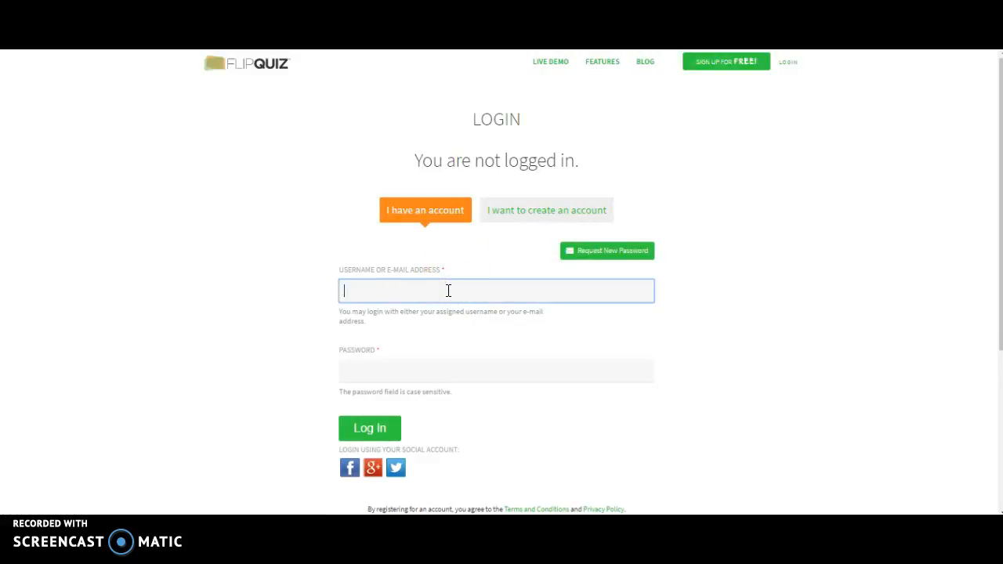
type("Mi")
left_click(448, 313)
left_click(448, 366)
type("••")
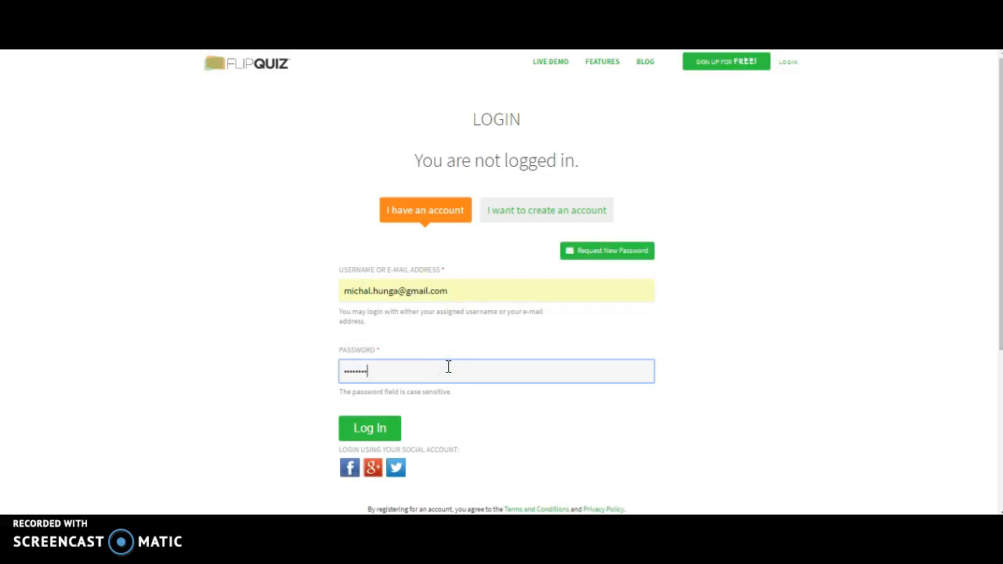
left_click(384, 428)
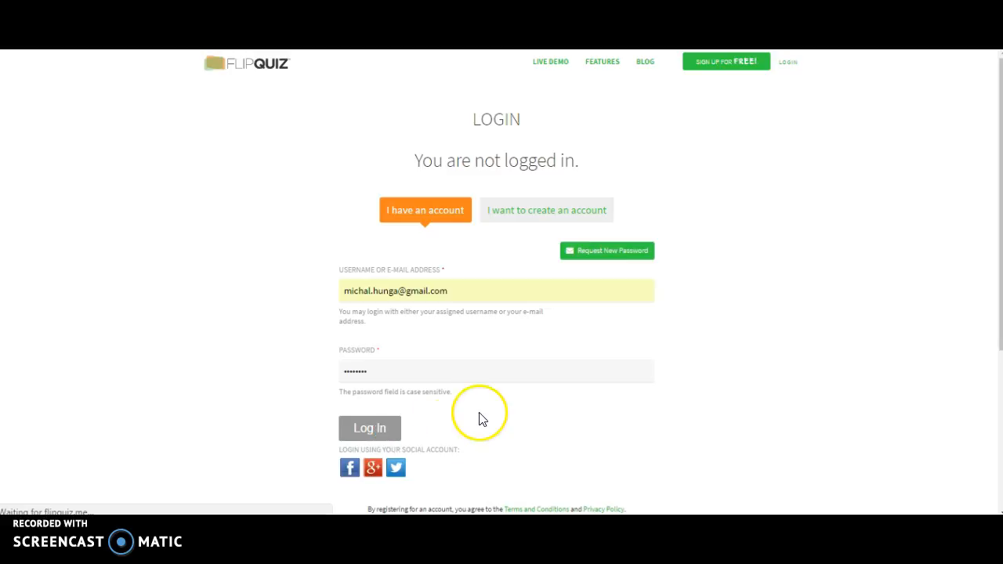
left_click(362, 427)
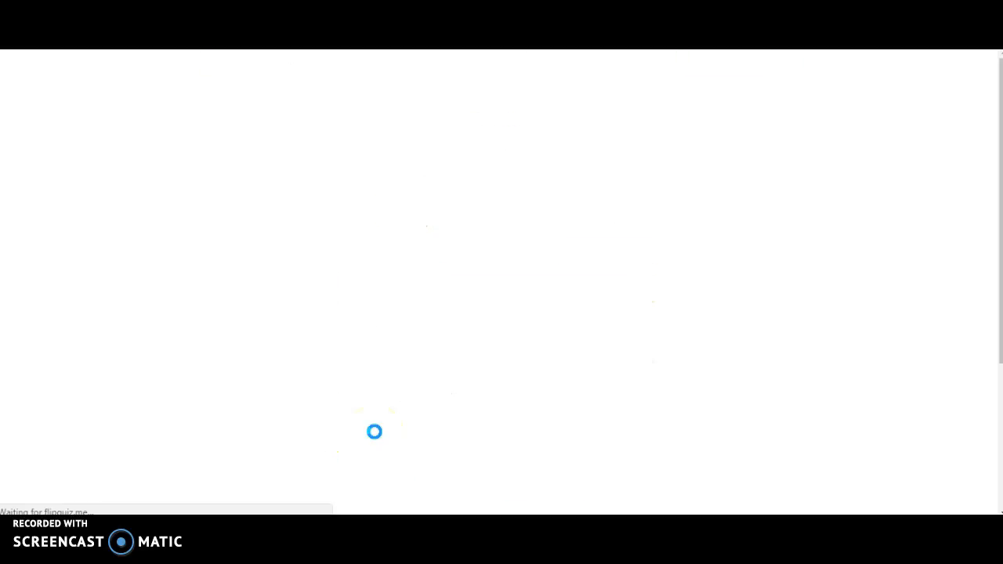
Examine the dashboard's board, profile and upgrade options, along with the My Quiz Boards and My Liked Boards sections.
left_click(506, 292)
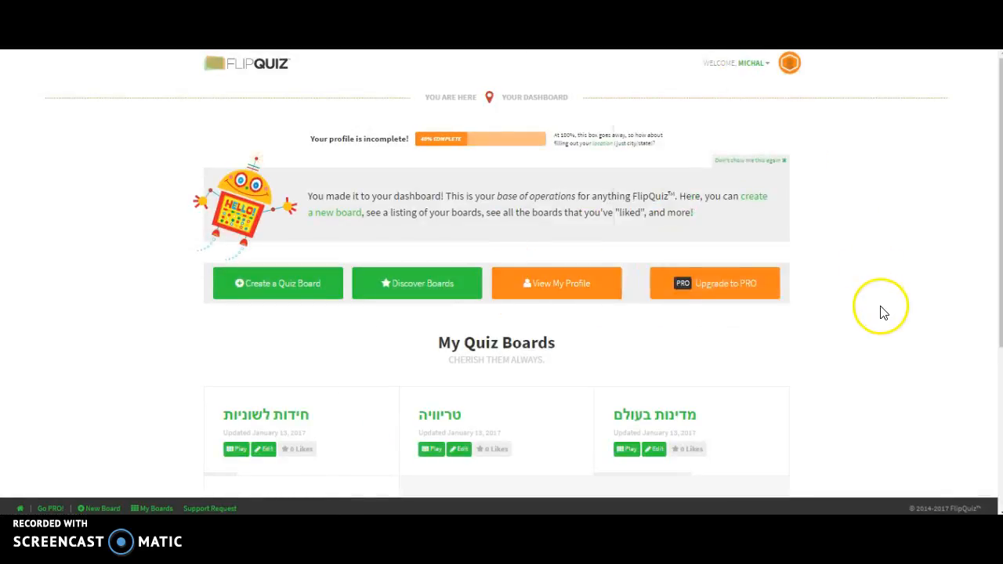
scroll(883, 314, "down", 3)
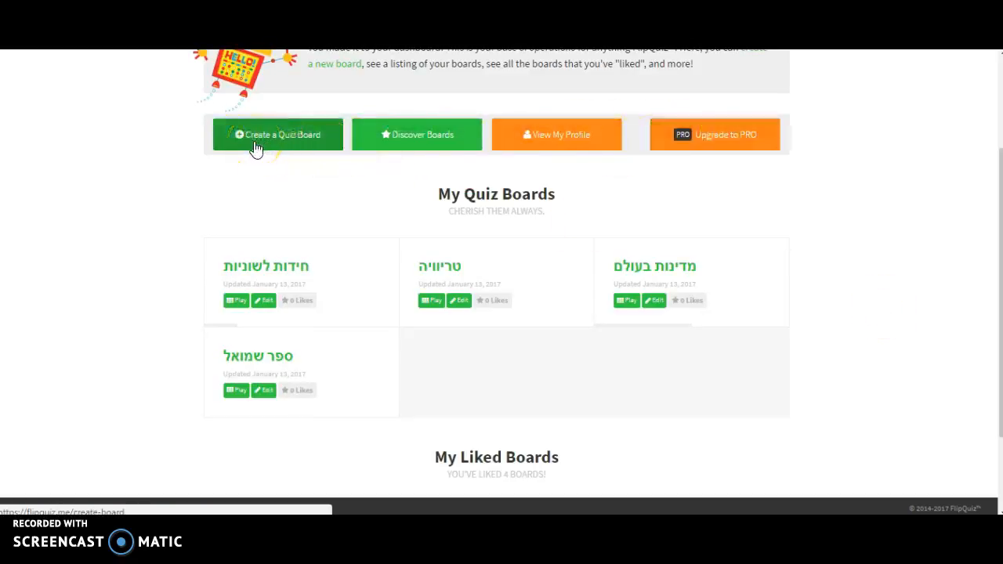
left_click(430, 149)
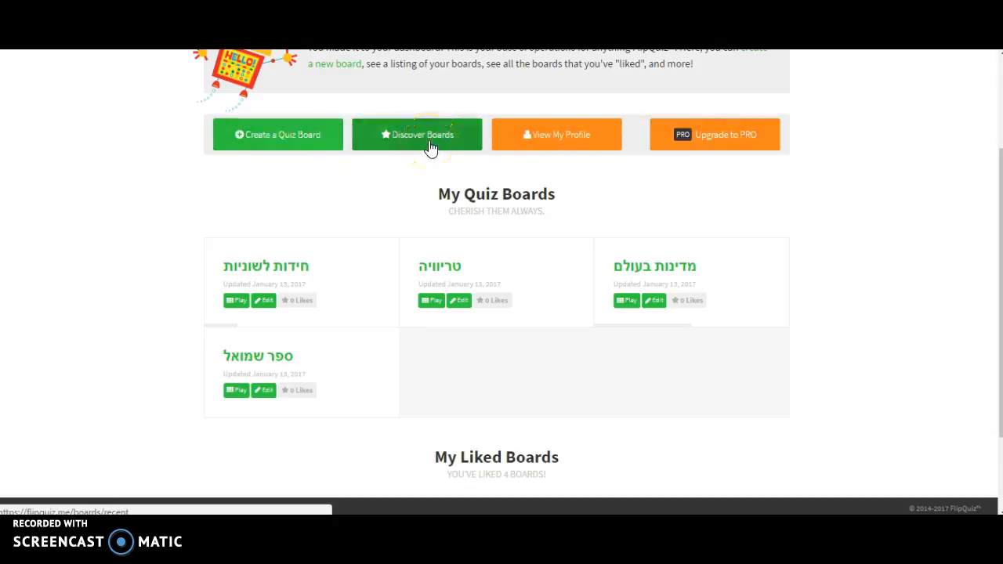
left_click(533, 140)
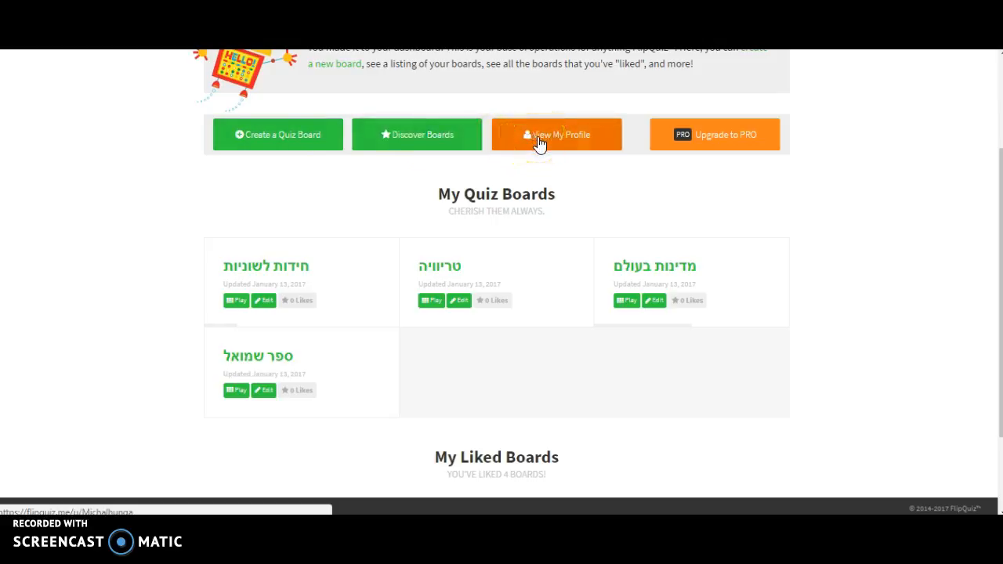
left_click(702, 141)
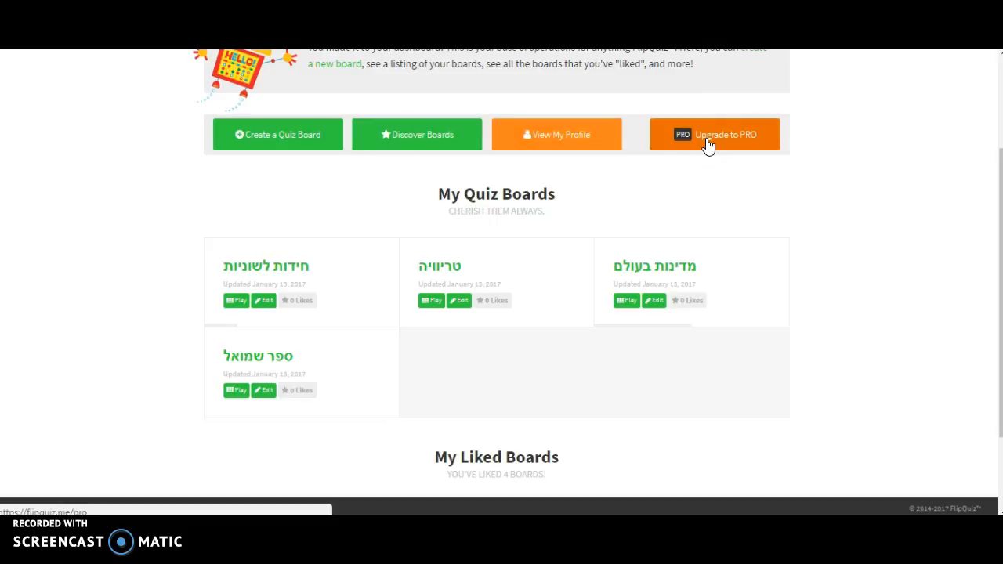
scroll(679, 209, "down", 3)
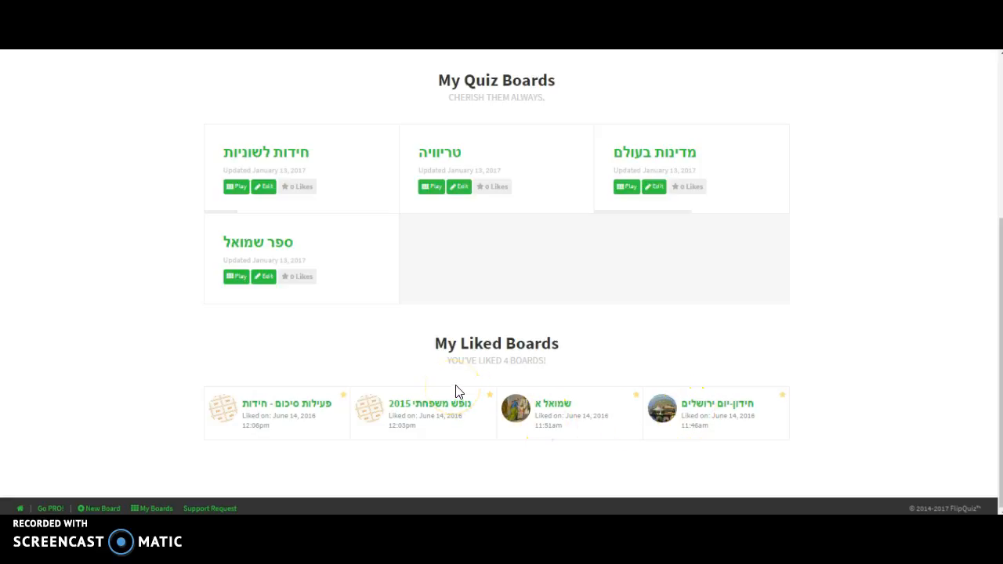
left_click(393, 378)
scroll(392, 378, "up", 4)
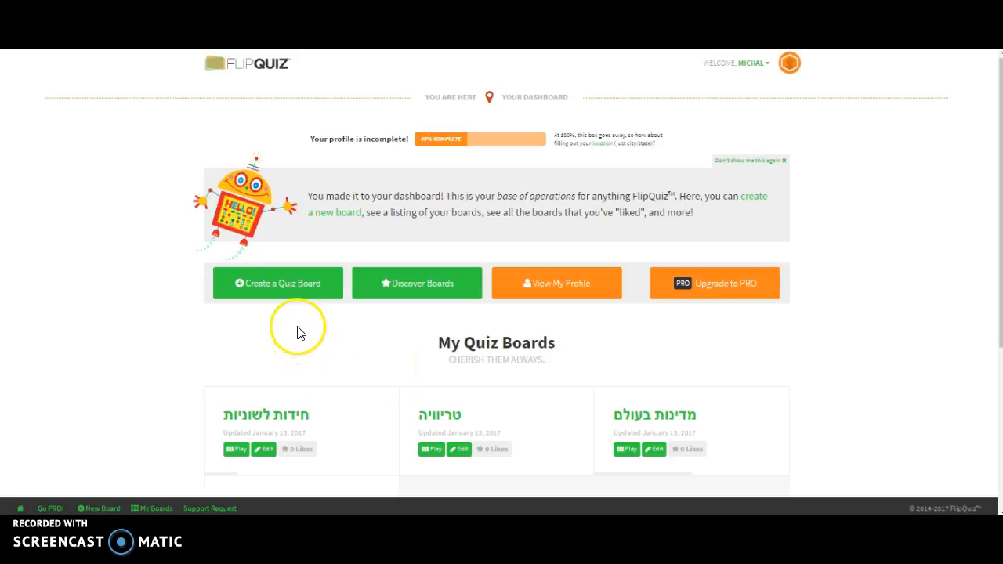
Create a new quiz board named "תרגול ספר שופטים" and continue to its editor.
left_click(250, 291)
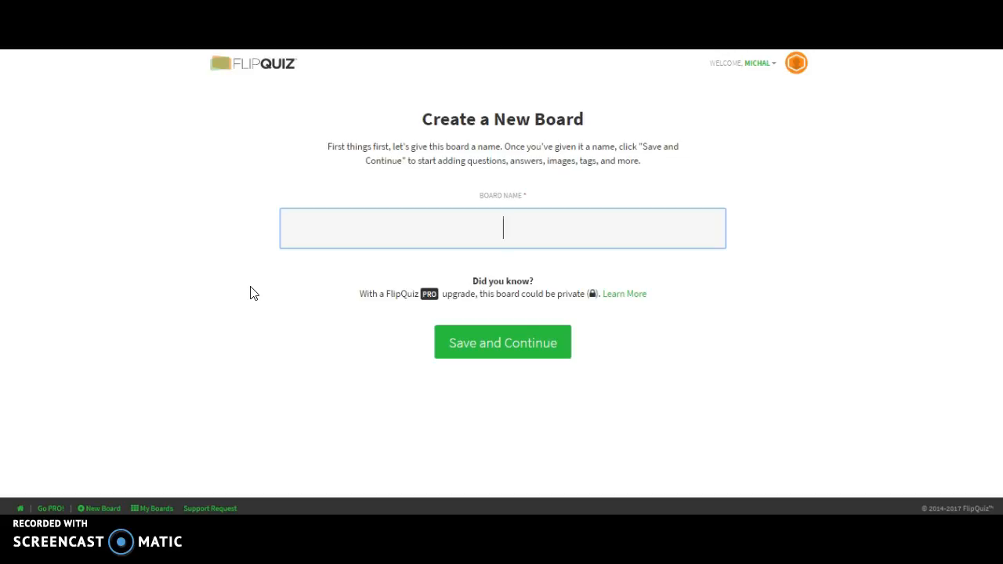
type("תרגול ספר שופטים")
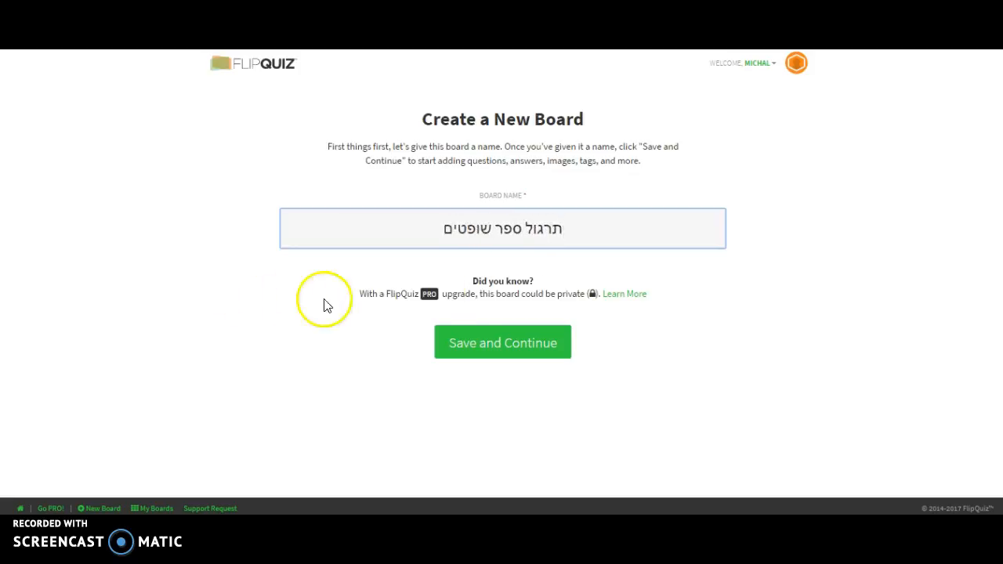
left_click(480, 334)
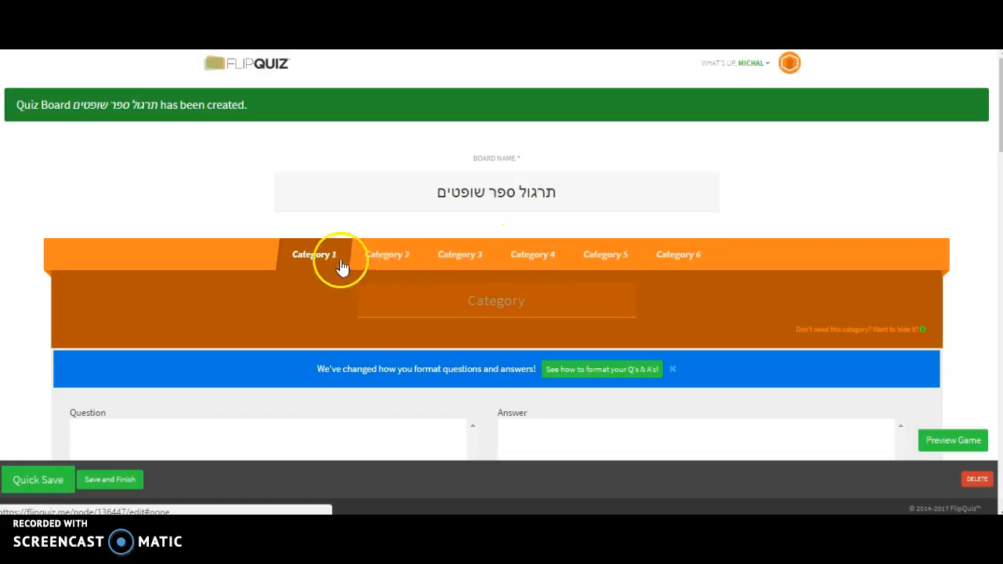
Examine the question and answer fields of the first category, down to the board notes section.
scroll(363, 301, "down", 1)
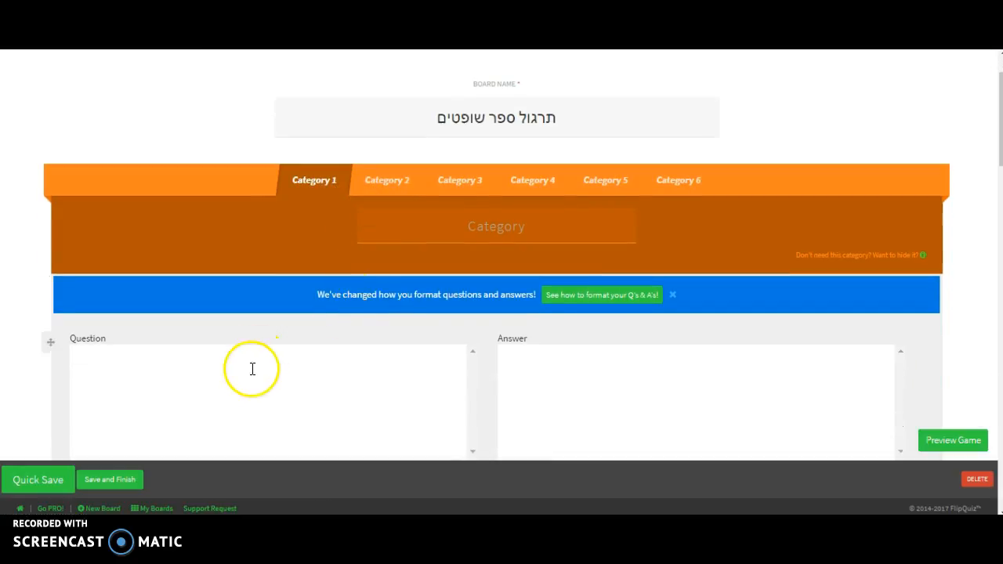
scroll(239, 367, "down", 7)
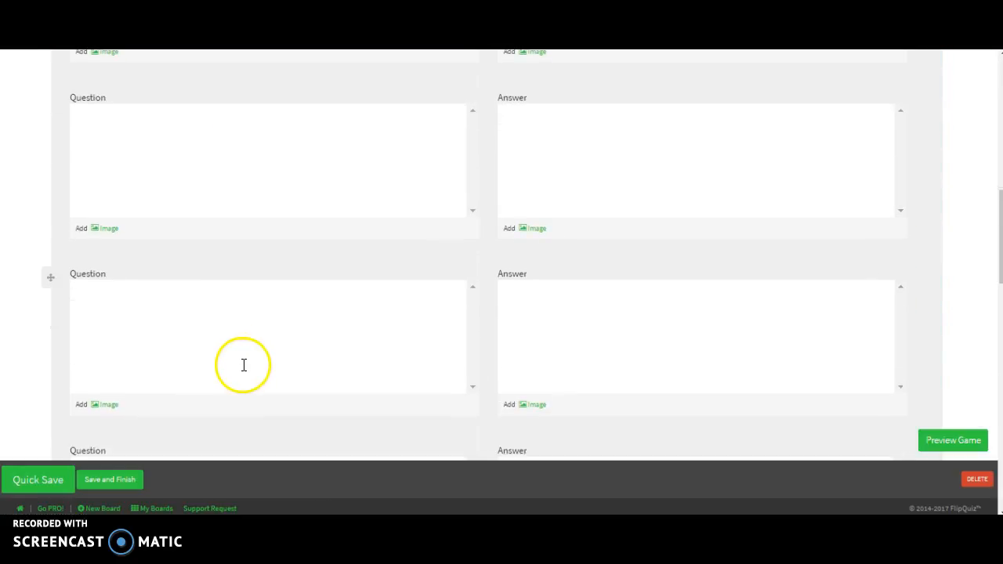
scroll(245, 366, "down", 1)
scroll(246, 349, "up", 8)
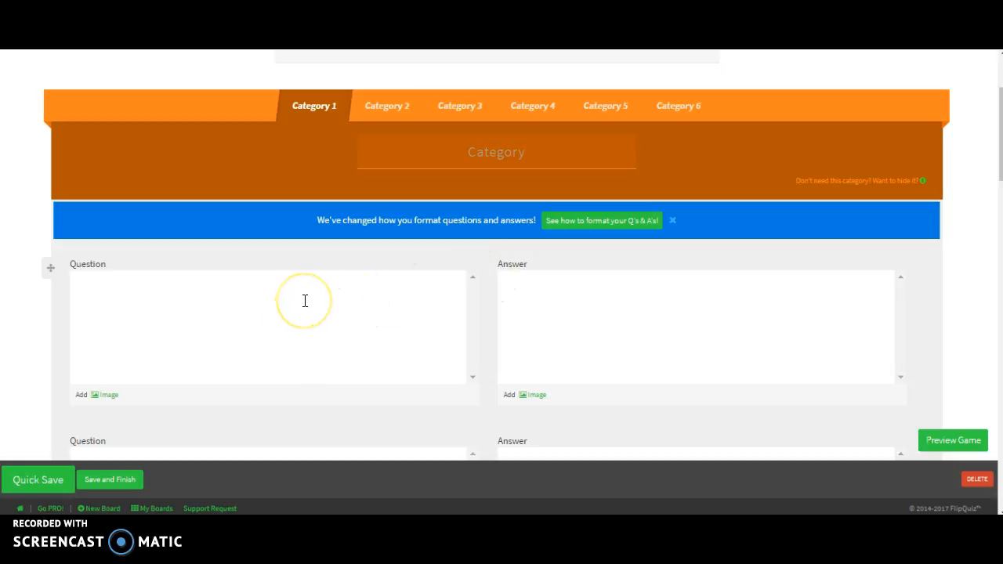
scroll(306, 301, "down", 3)
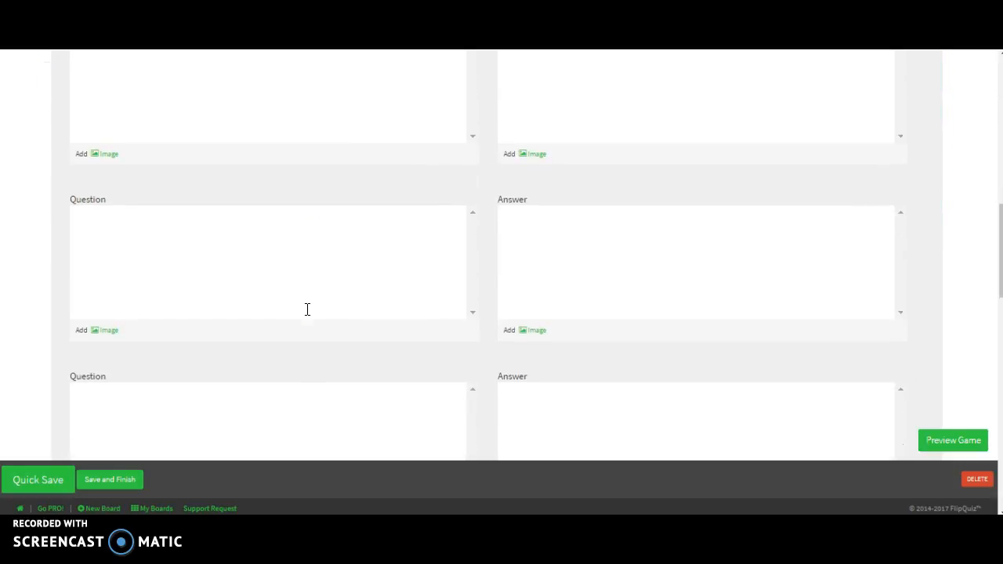
scroll(306, 305, "up", 4)
scroll(301, 351, "down", 2)
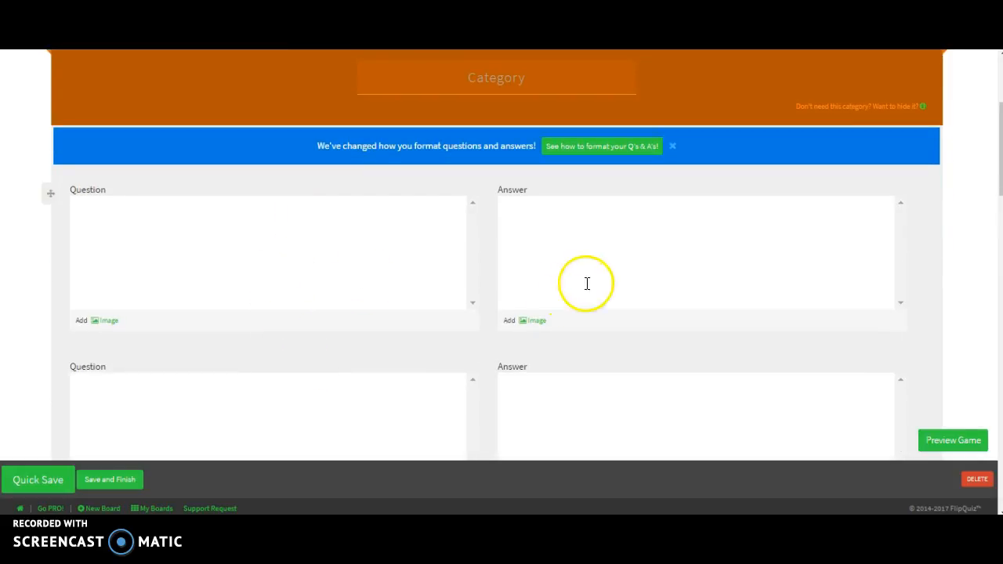
scroll(287, 290, "down", 2)
scroll(283, 287, "down", 5)
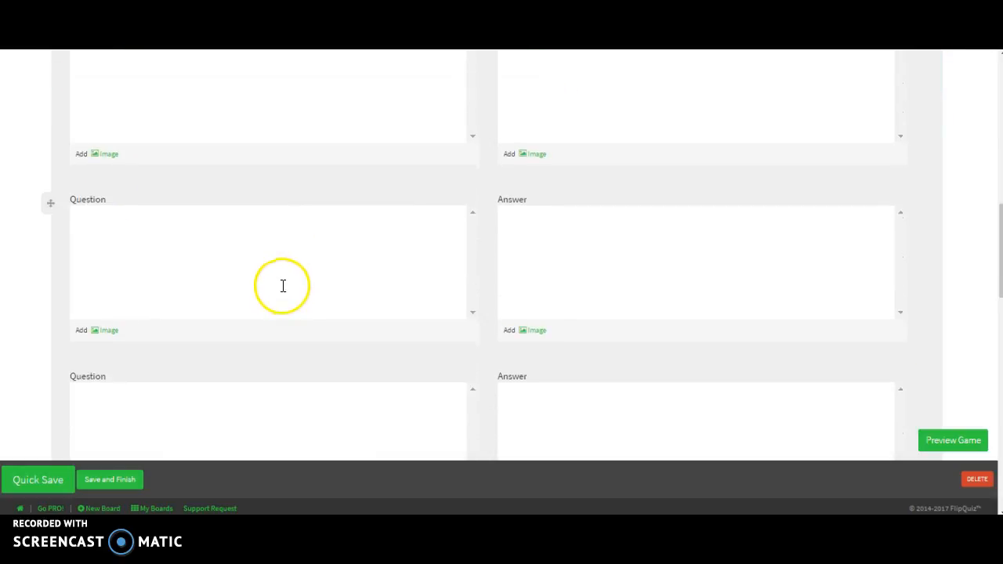
left_click(270, 185)
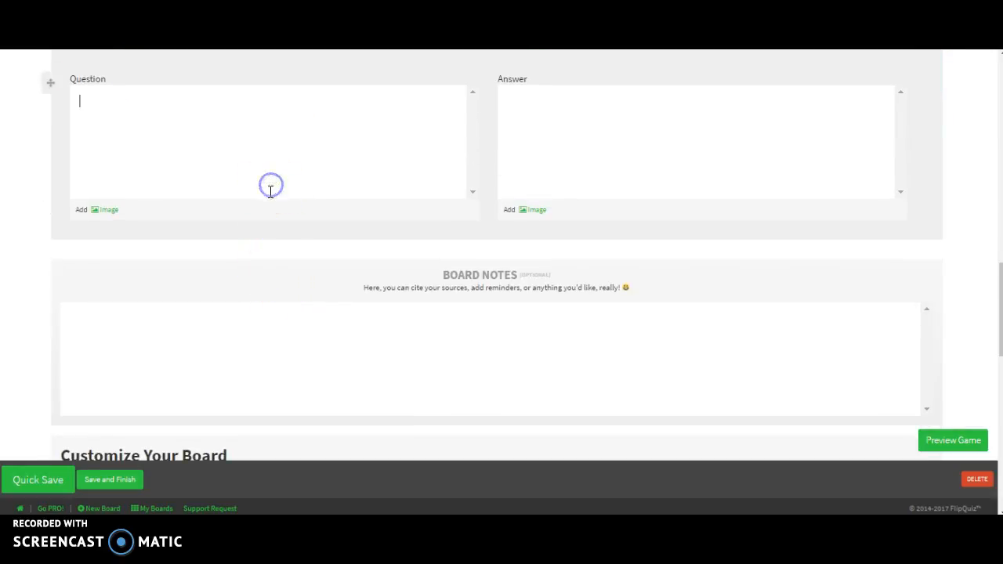
scroll(272, 192, "up", 10)
scroll(312, 281, "up", 2)
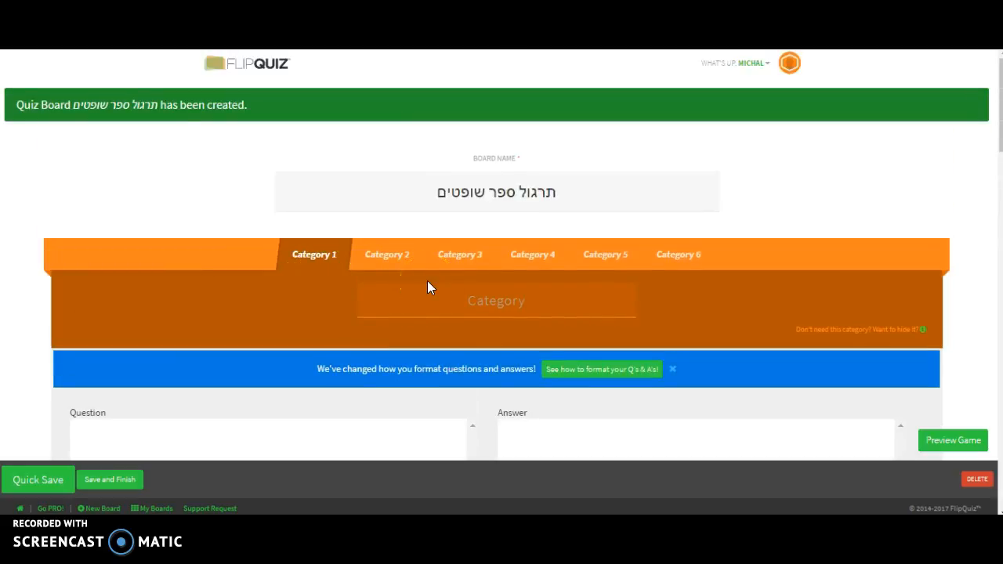
Name the first category "גדעון בן יואש".
left_click(463, 299)
left_click(615, 331)
type("גדעון בן יואש")
left_click(620, 262)
Name the second category "דבורה הנביאה".
left_click(389, 254)
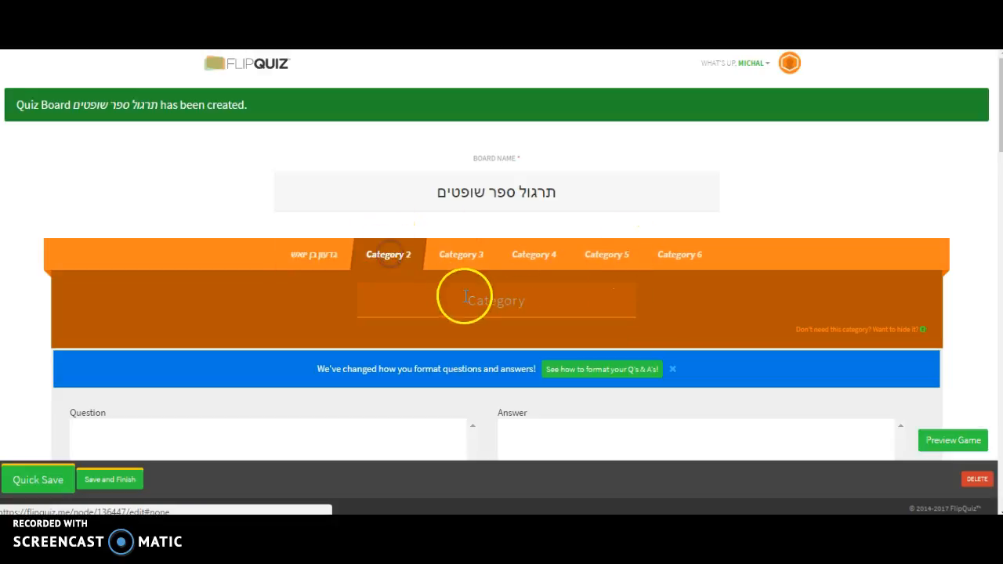
left_click(466, 298)
type("דבורה ה")
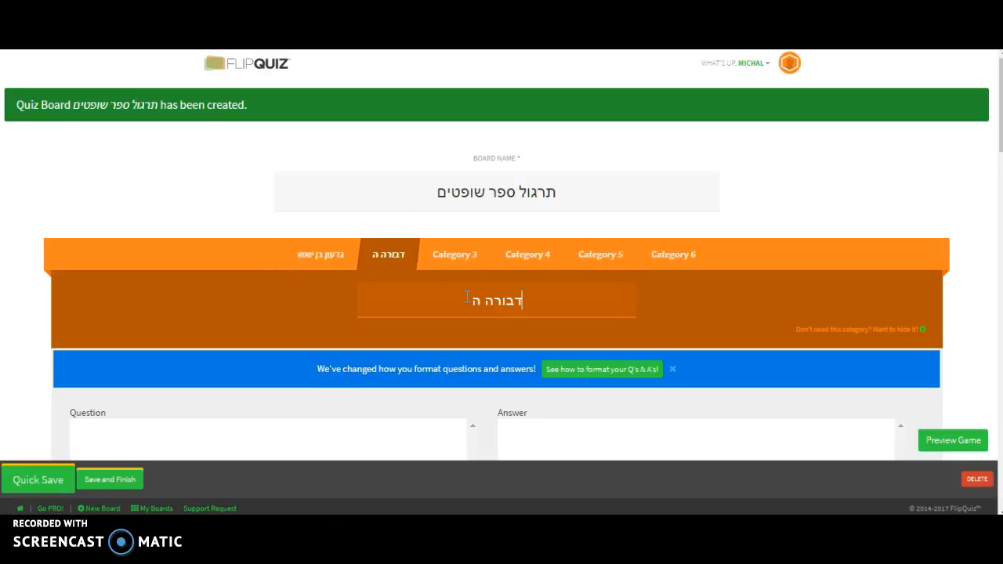
type("נביאה")
Name the third category "השופט עותניאל בן קנז".
left_click(467, 254)
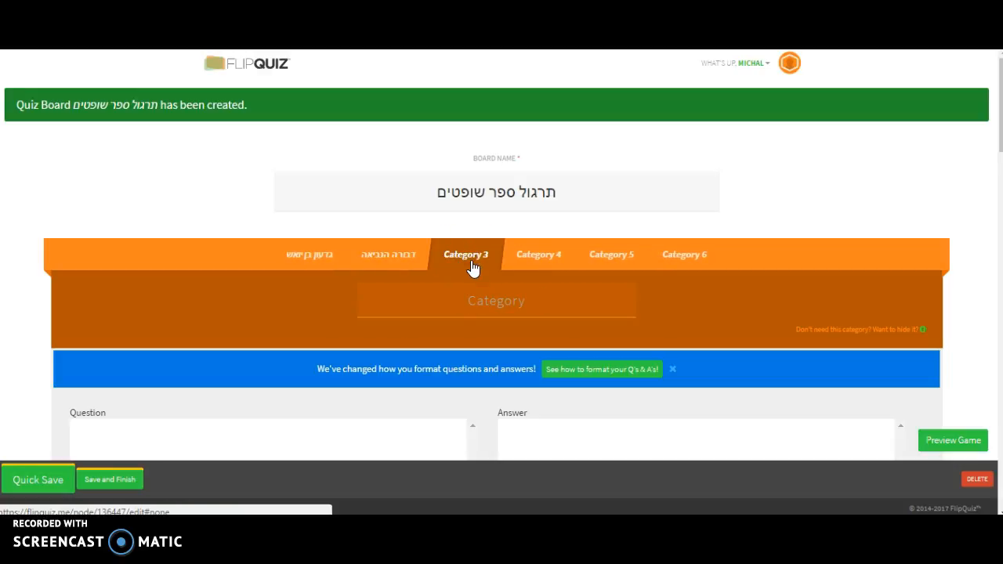
left_click(492, 305)
type("הש")
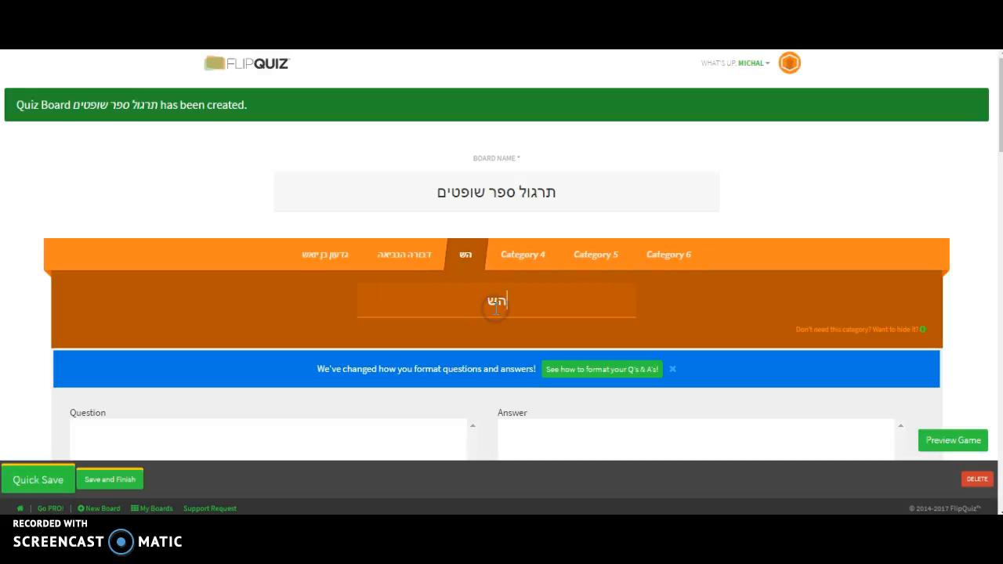
type("ופט עותנ")
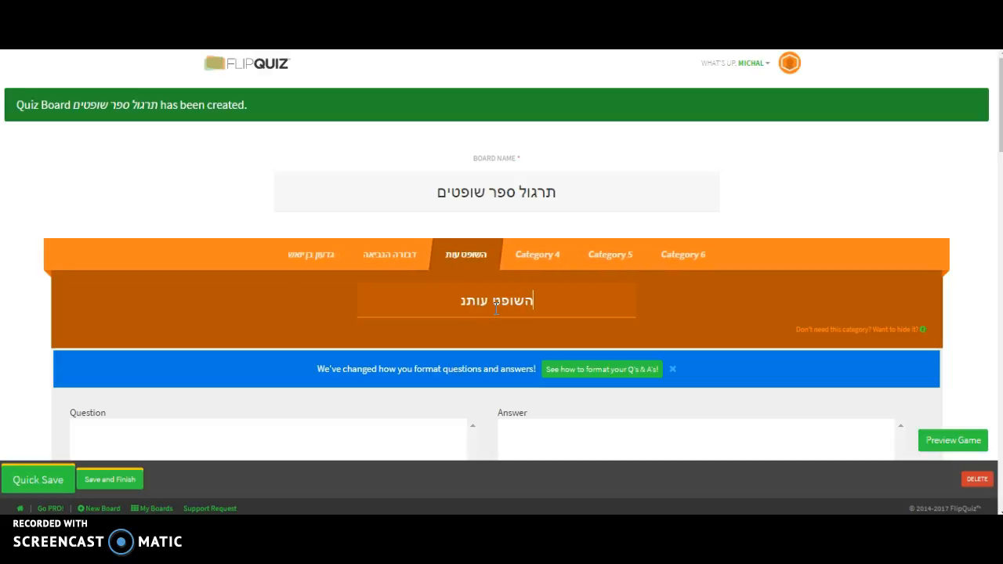
type("יאל בן קנז")
left_click(545, 376)
Name the fourth category "השופט אהוד בן גרא".
left_click(560, 254)
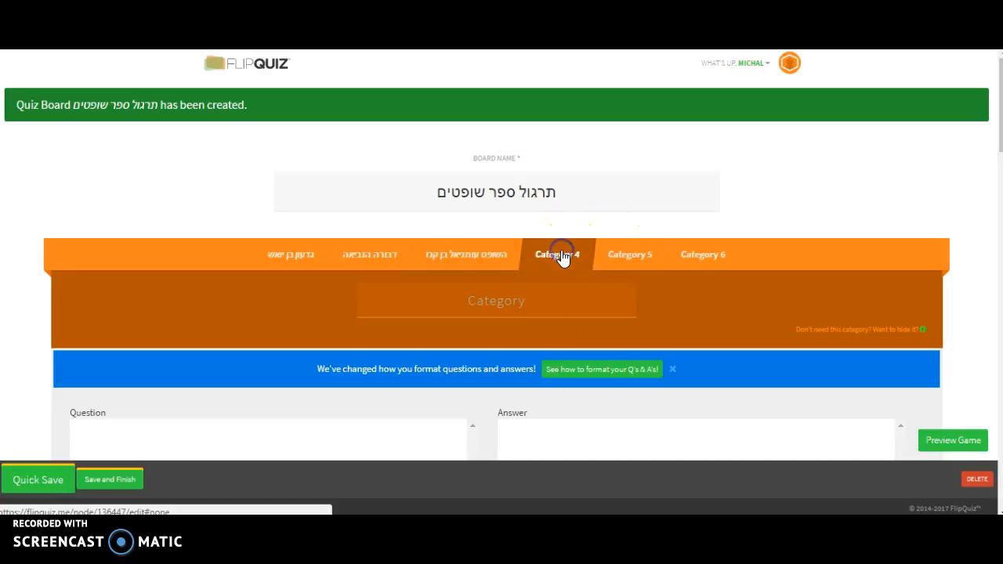
scroll(561, 257, "down", 5)
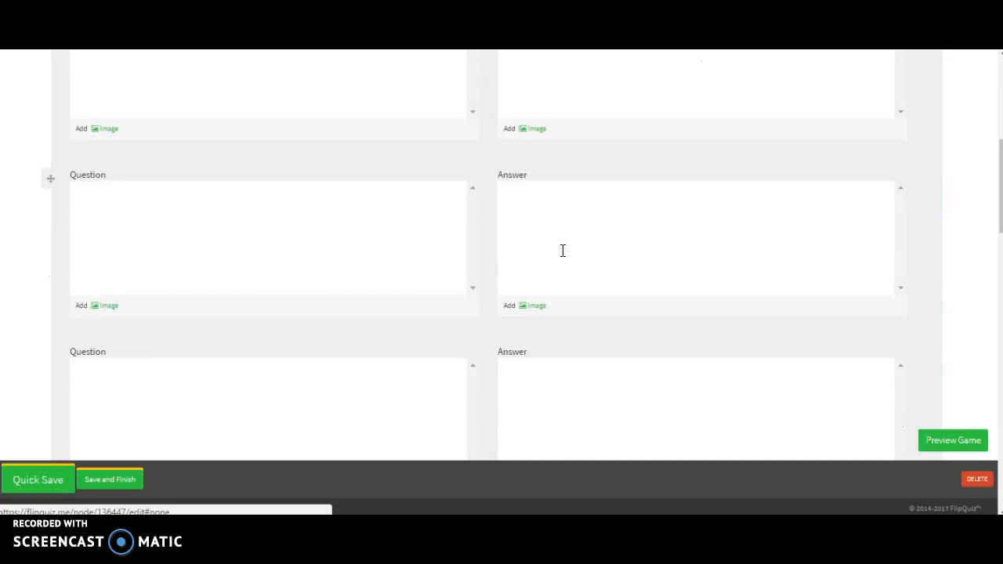
scroll(562, 254, "up", 4)
scroll(566, 251, "up", 3)
left_click(538, 293)
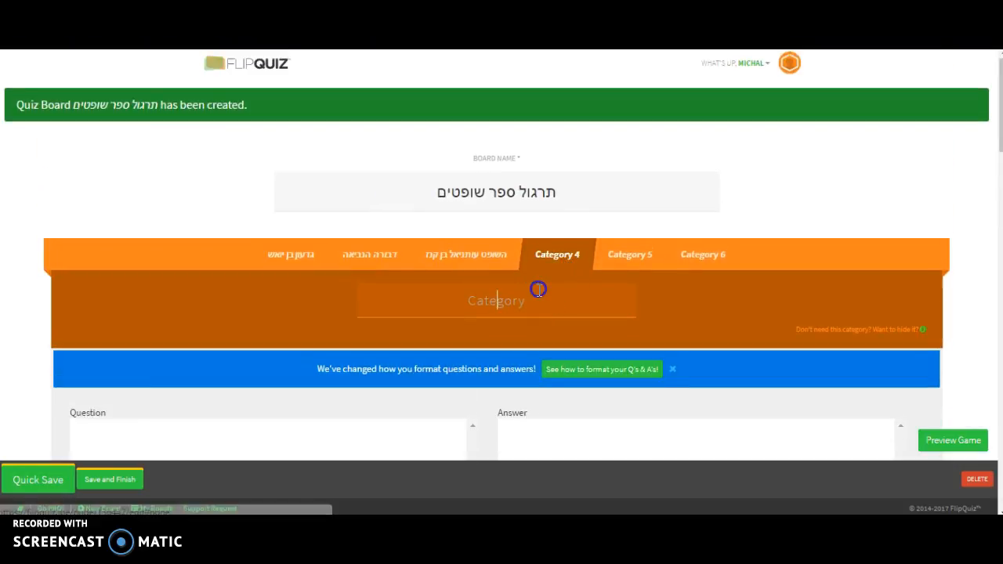
type("השופט א")
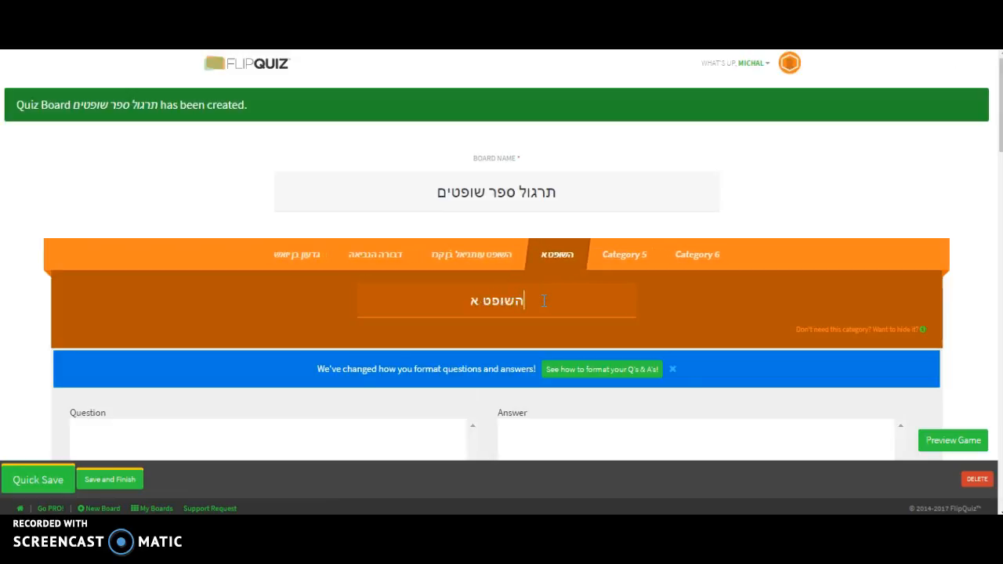
type("הוד בן גרא")
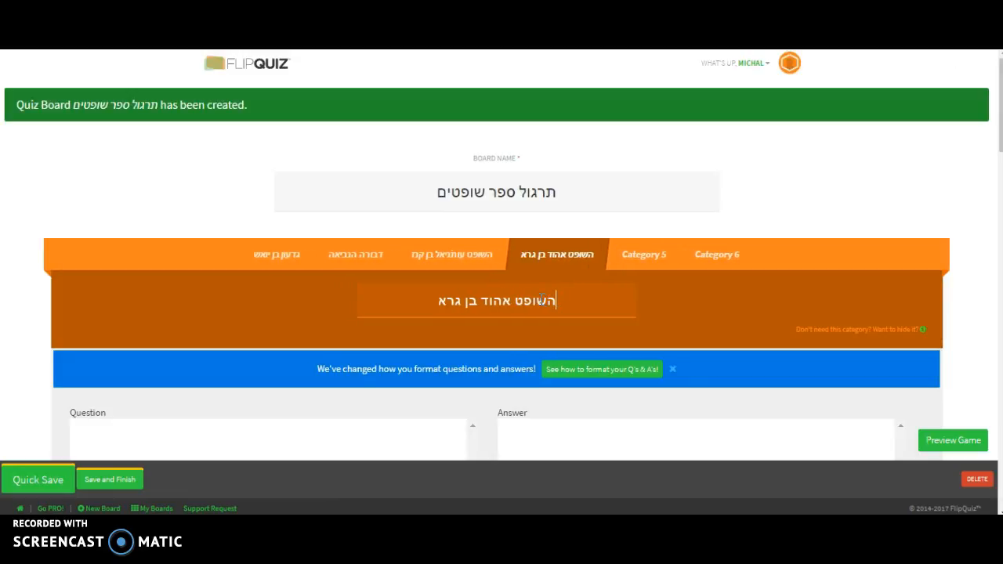
Name the fifth category "השופט שמשון".
left_click(656, 255)
type("השופט שמשון")
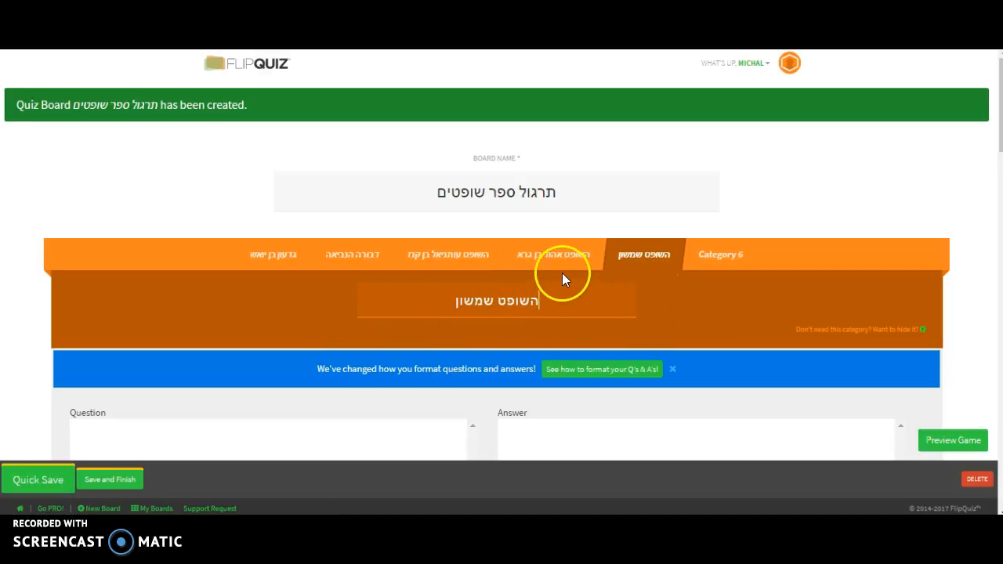
scroll(562, 273, "down", 1)
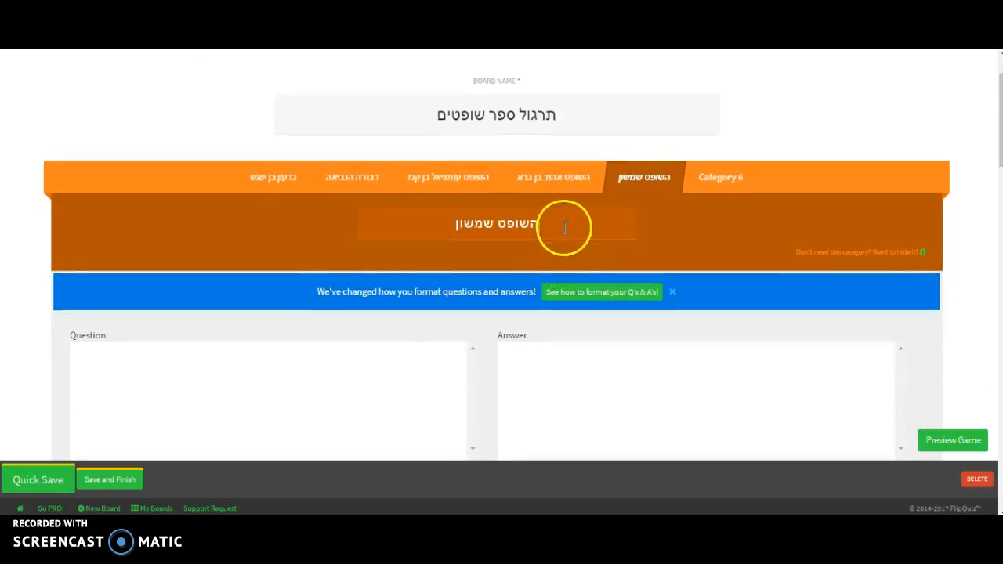
scroll(564, 227, "down", 1)
scroll(567, 227, "up", 2)
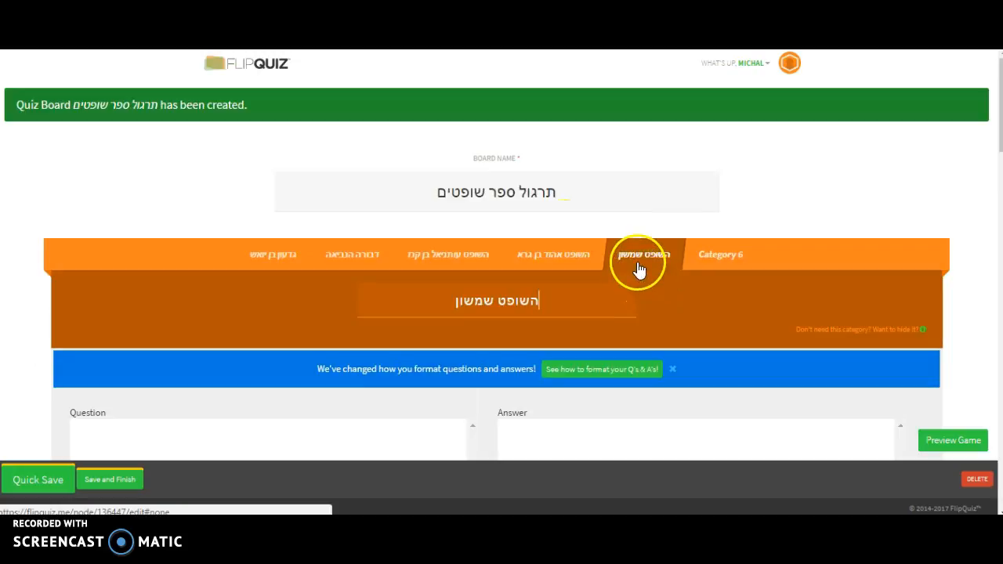
scroll(641, 291, "down", 1)
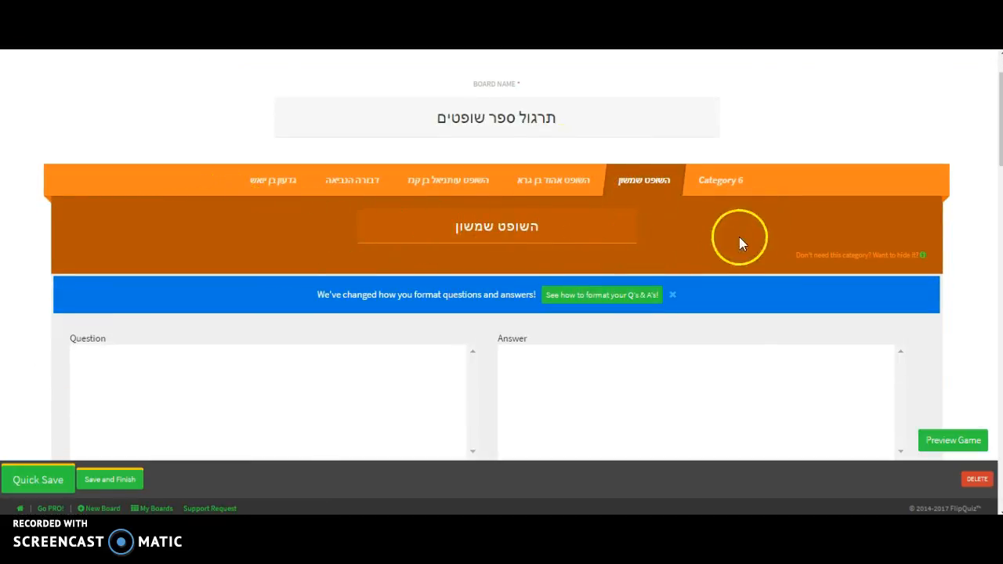
In the category "גדעון בן יואש", enter the first question "מה שם אביו?" with the answer "יואש".
left_click(285, 181)
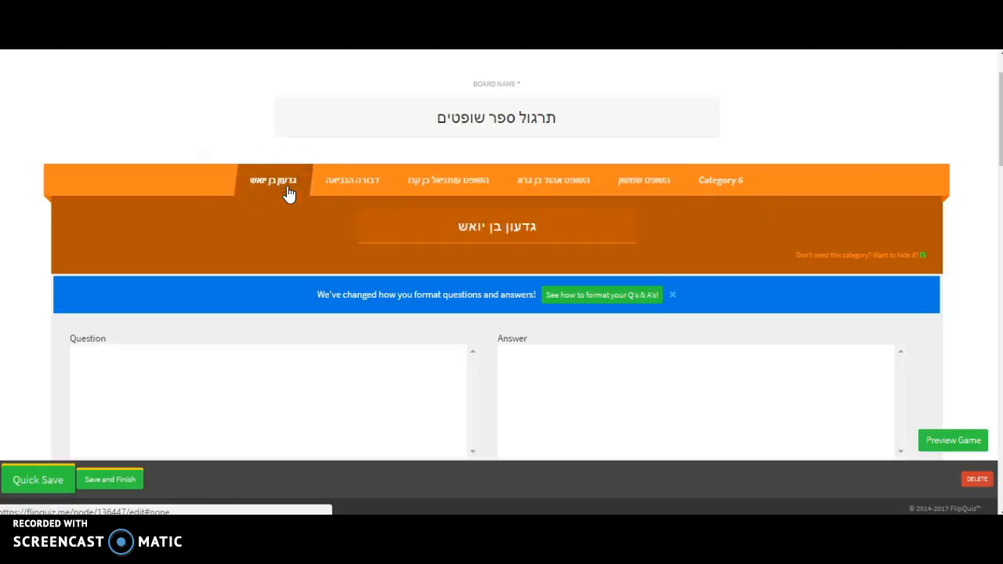
scroll(291, 259, "down", 5)
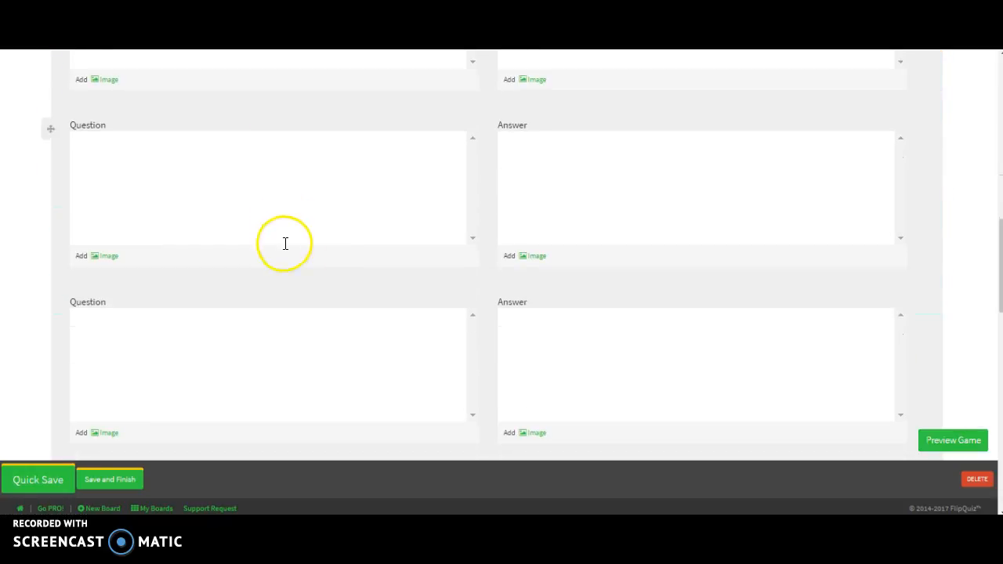
scroll(298, 251, "down", 3)
scroll(309, 258, "up", 8)
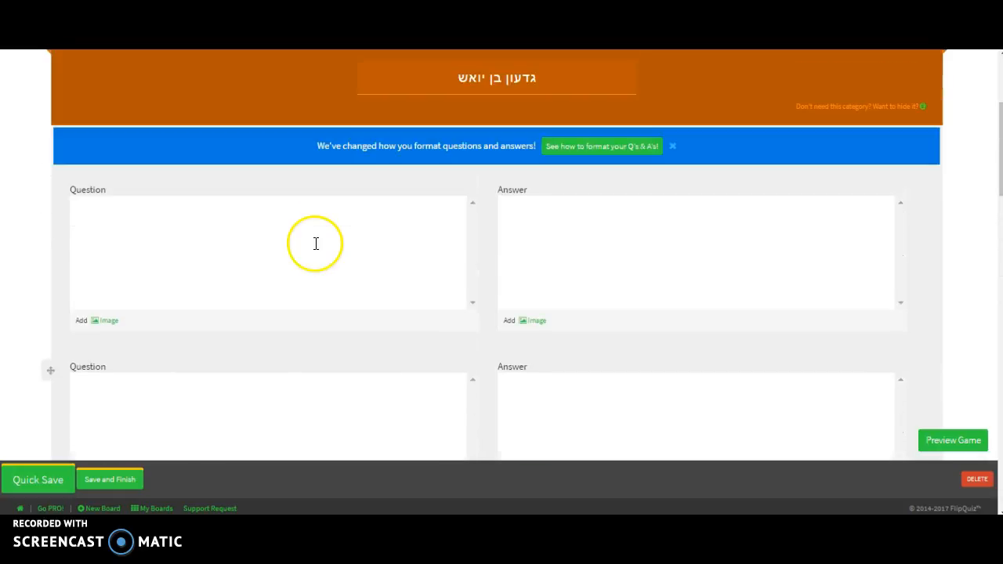
left_click(305, 249)
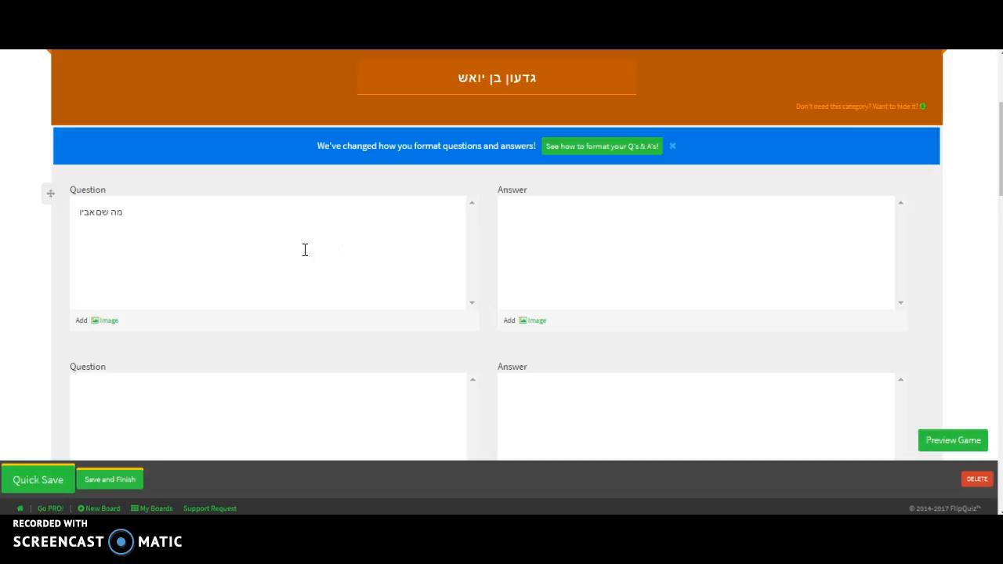
left_click(561, 246)
type("יואש")
Enter the second question "היכן מצא אותו הנביא?" with the answer "בגת".
left_click(307, 401)
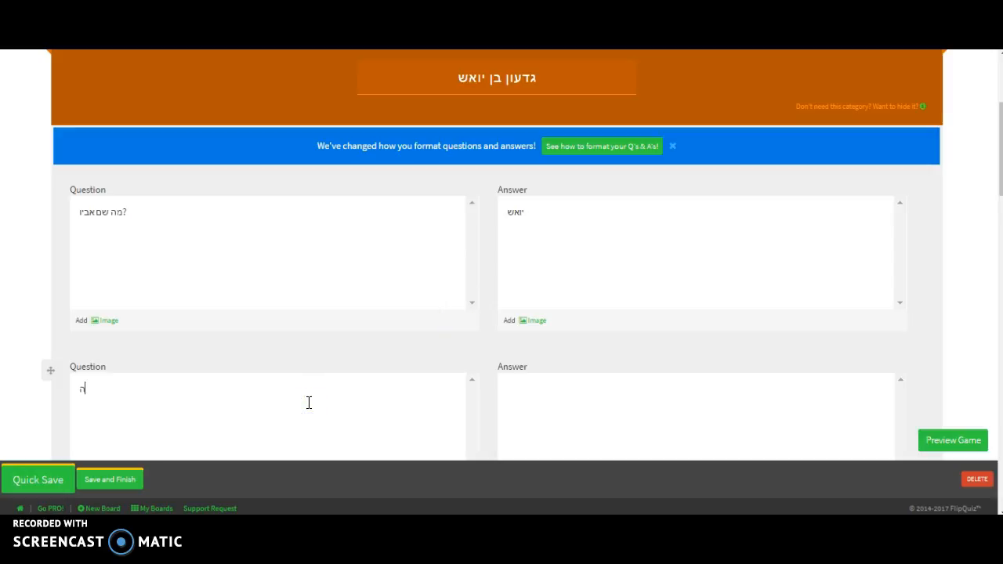
type("היכן מצא אותו הנביא?")
left_click(535, 405)
type("בגת")
Enter the third question "מה פירוש השם ירובעל?" with the answer "רב עם הבעל".
scroll(360, 377, "down", 4)
left_click(283, 307)
type("מה פירוש השם ירובעל?")
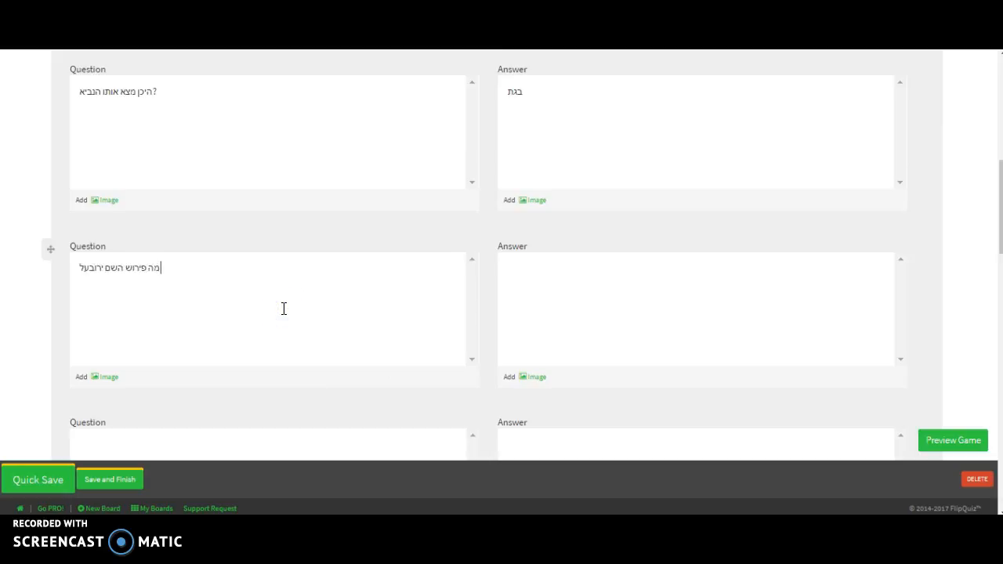
left_click(561, 288)
type("רב עם הבעל")
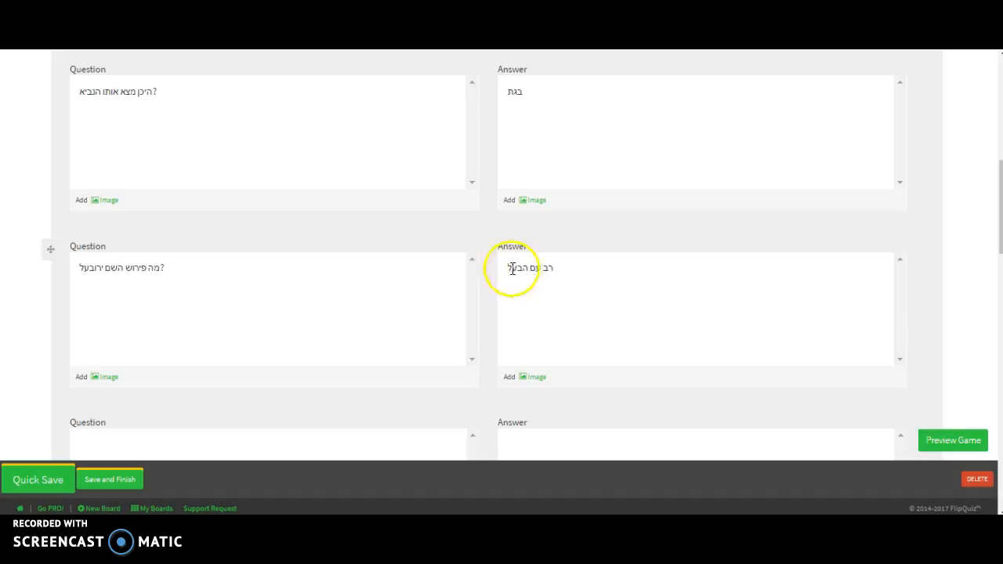
Enter the fourth question "את מי לכדו בני שבט בנימין?" with the answer "את שרי מדין - עורב וזאב".
scroll(439, 294, "down", 2)
left_click(300, 319)
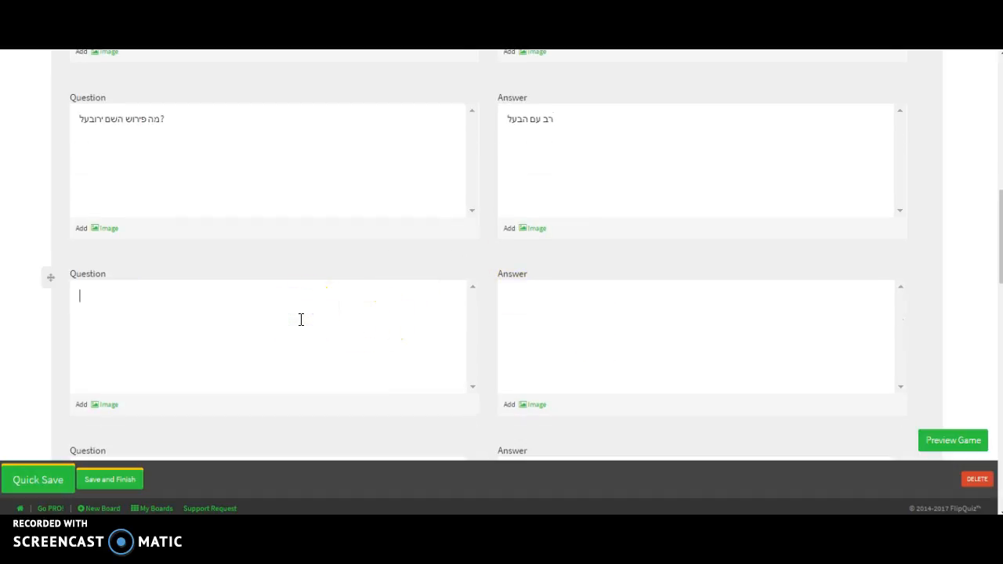
type("את")
left_click(310, 309)
type("מי לכדו בני שבט בנימין?")
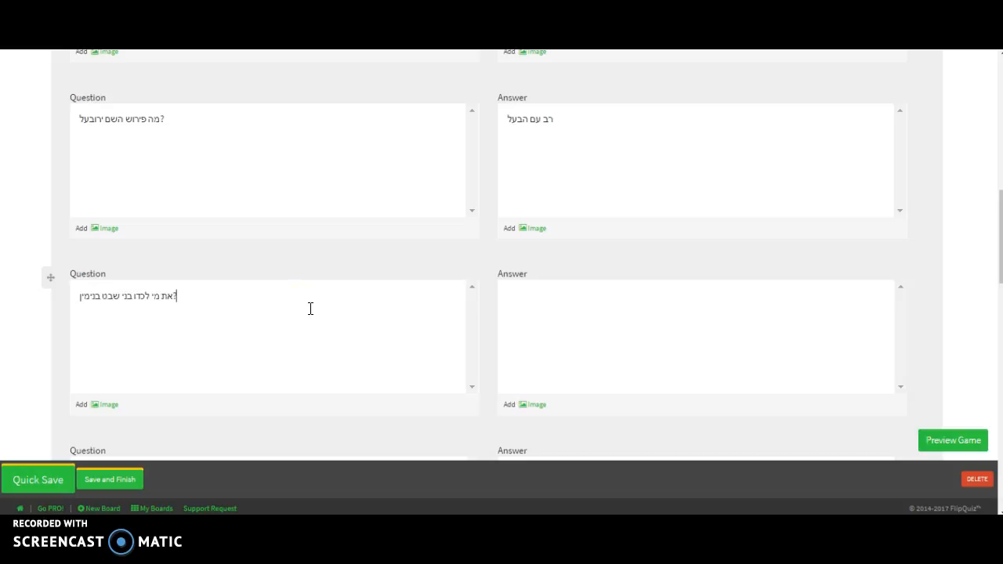
left_click(538, 328)
type("את שרי מדין - עורב וזאב")
Enter the fifth question "מה חלם החייל המדייני?" with the answer "בחלומו ראה החייל המדייני את חרב גדעון מתהפכת במחנה".
scroll(419, 328, "down", 3)
left_click(354, 301)
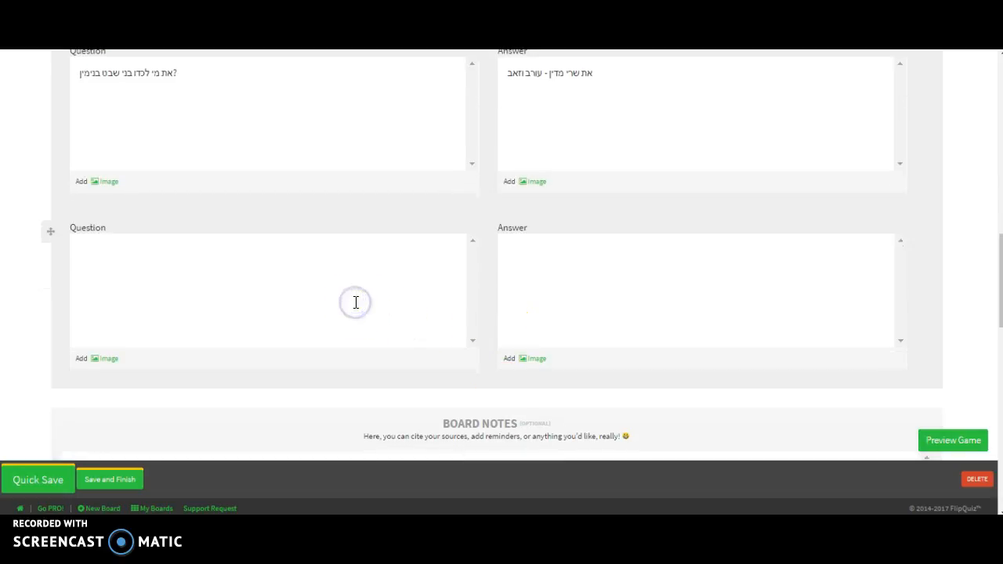
type("מה חלם החייל המדייני?")
left_click(385, 293)
left_click(578, 284)
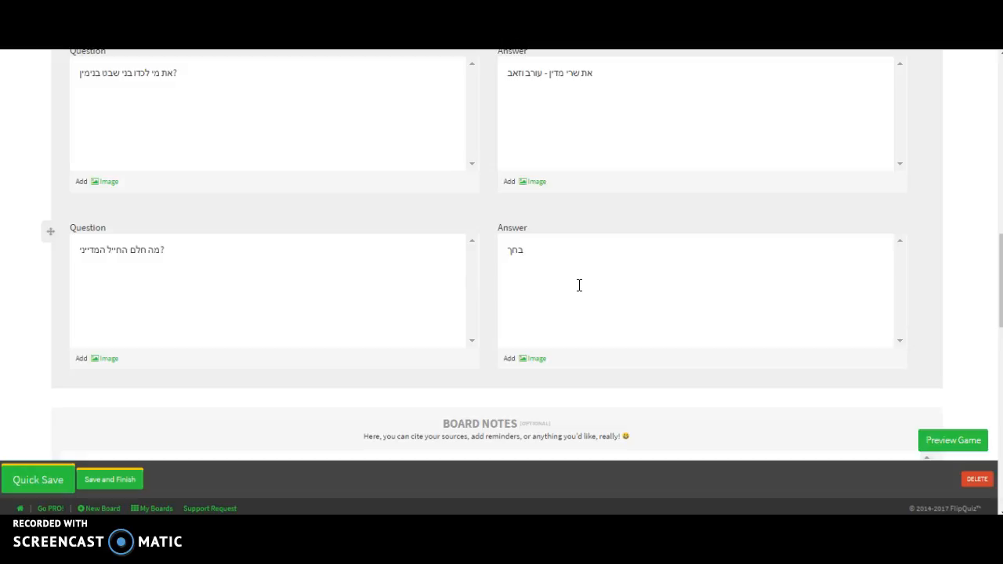
type("בחלומו ראה החייל המדייני א")
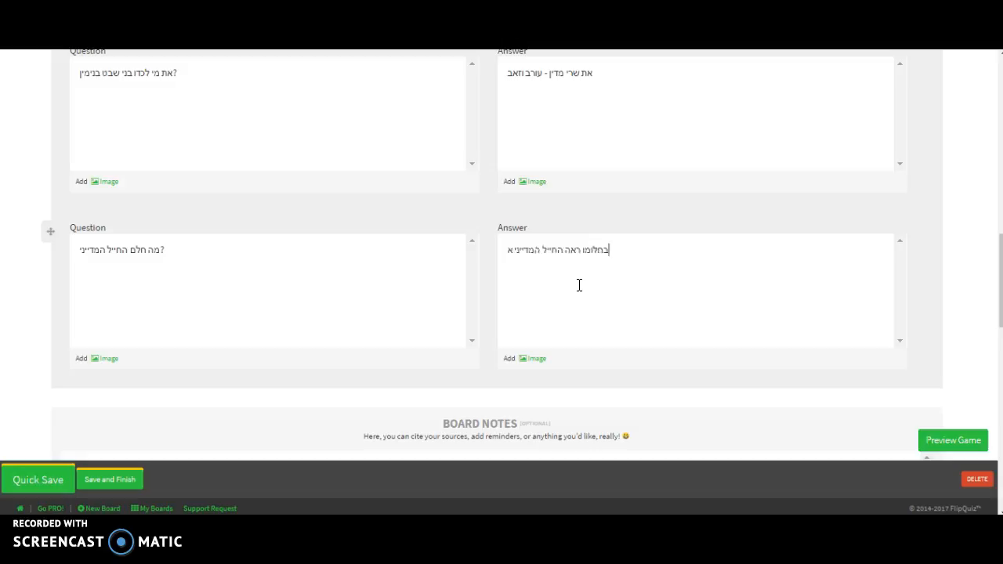
type("ת חרב גדעון מת")
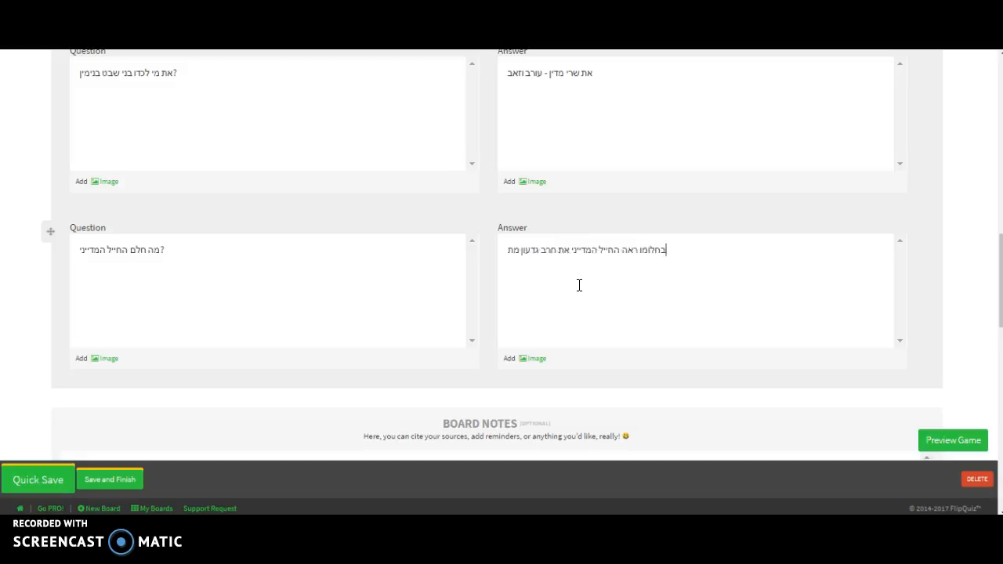
type("הפכת במחנה")
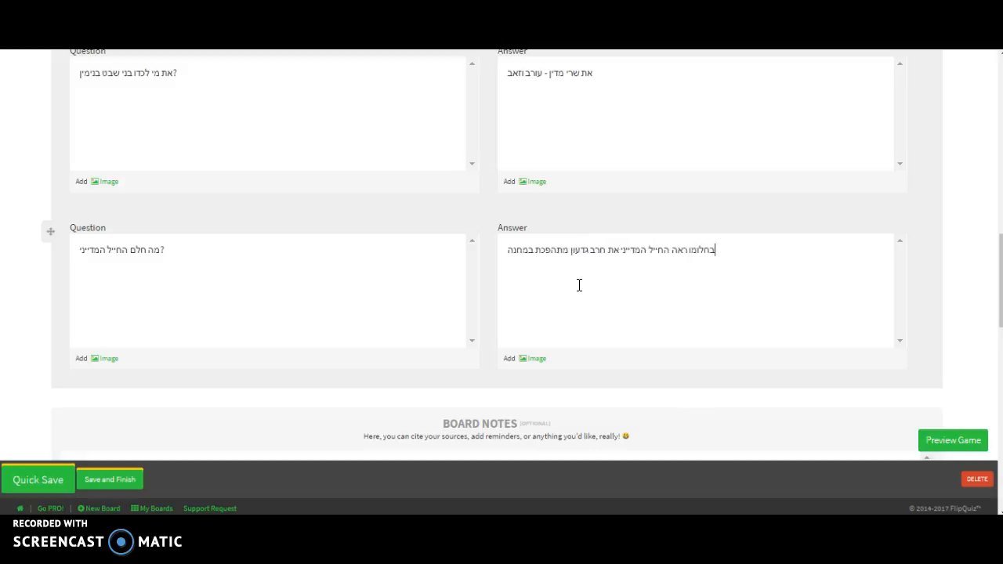
left_click(569, 266)
Review the questions and answers of the first category, and examine the question and answer fields of the category "דבורה הנביאה".
scroll(568, 266, "up", 11)
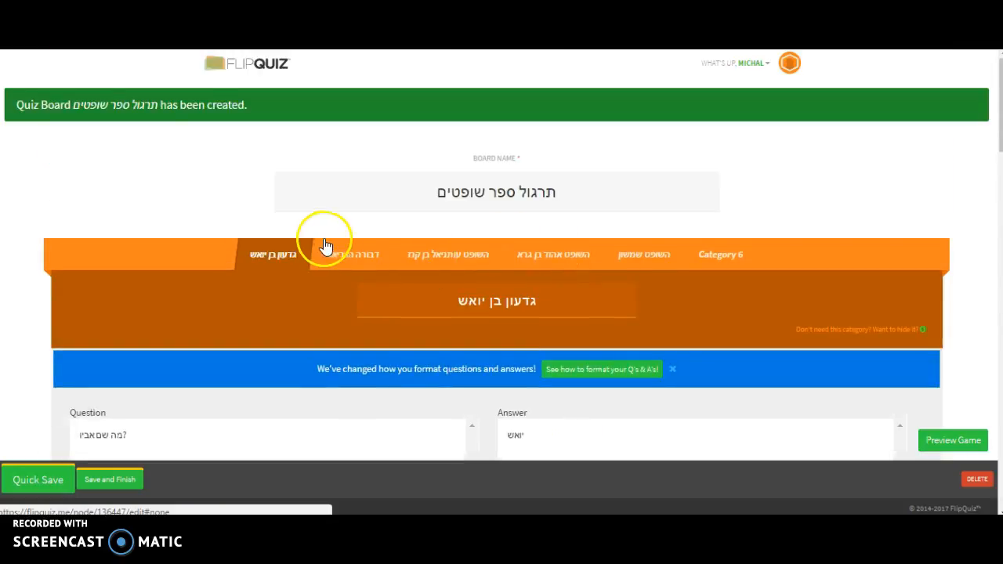
scroll(384, 266, "down", 3)
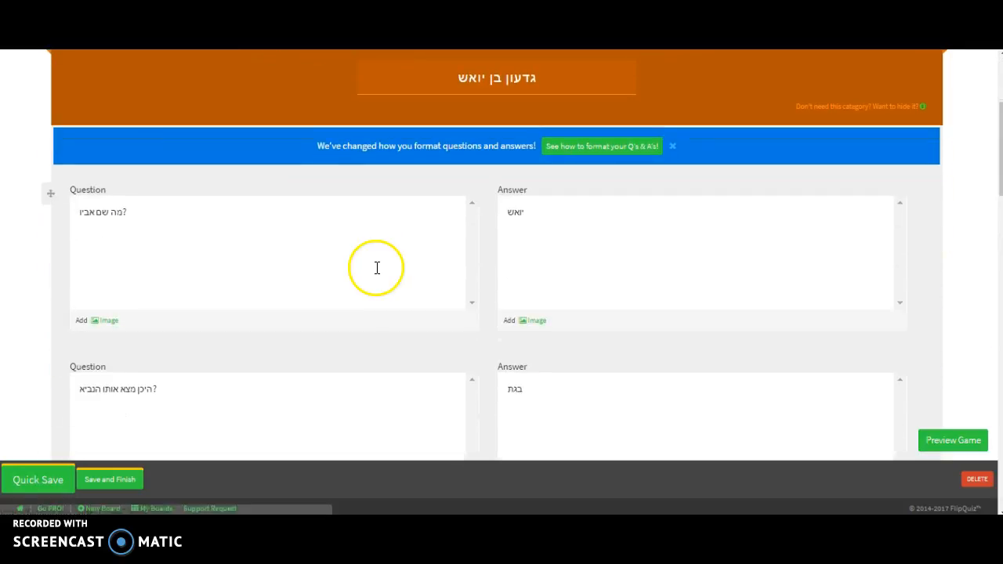
scroll(296, 245, "down", 8)
scroll(296, 251, "up", 10)
scroll(296, 258, "up", 2)
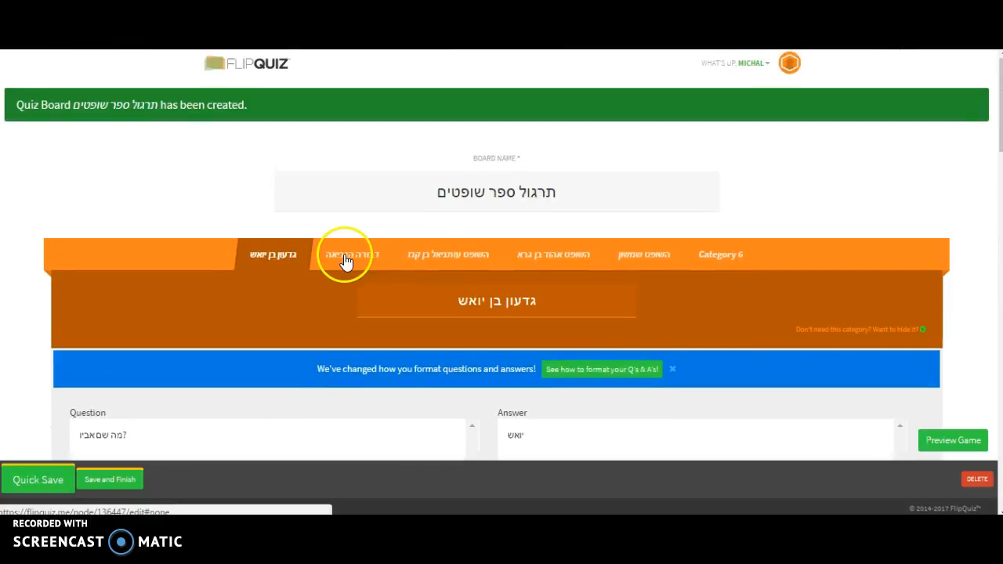
left_click(346, 256)
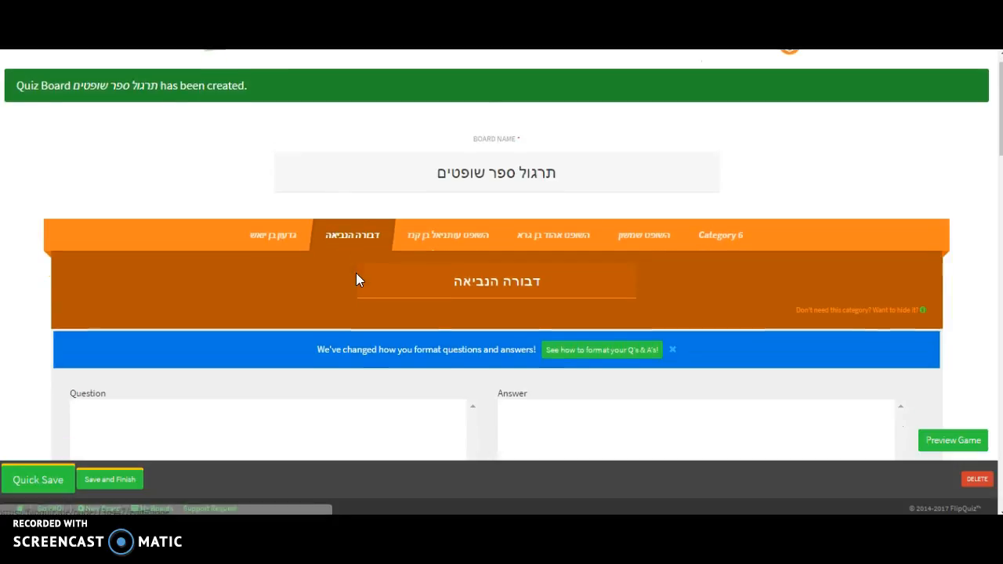
scroll(356, 273, "down", 5)
scroll(356, 271, "down", 2)
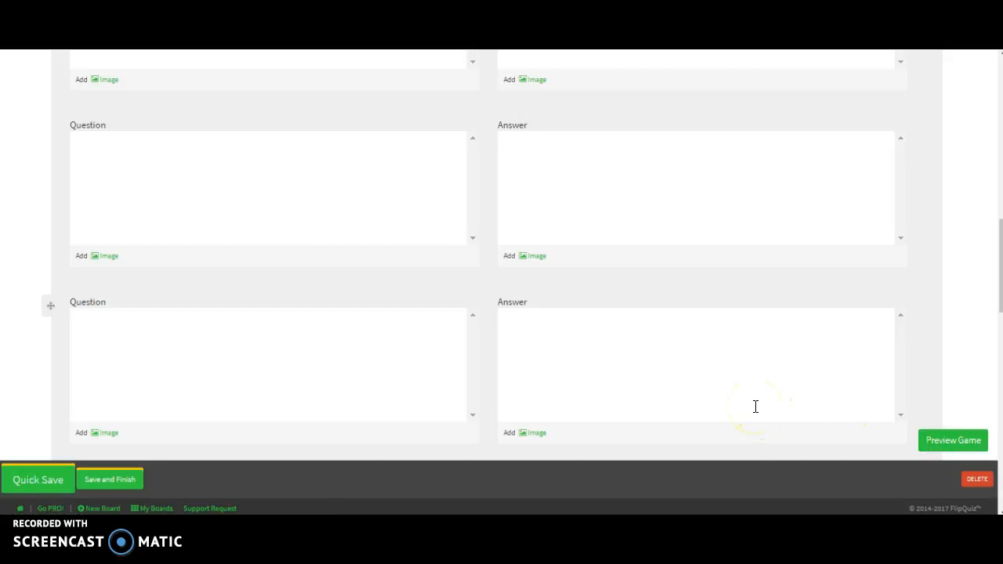
scroll(756, 407, "up", 5)
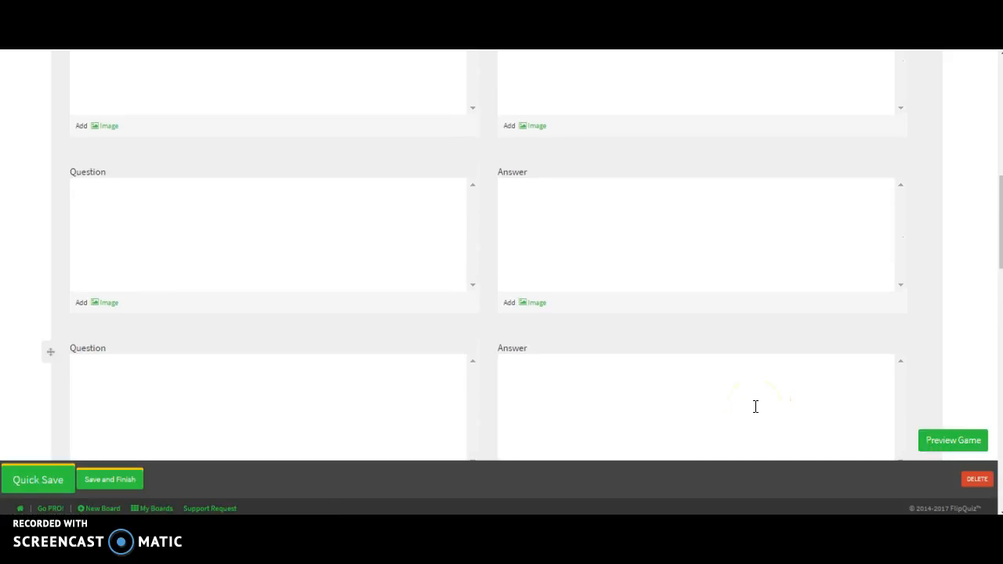
scroll(755, 407, "up", 3)
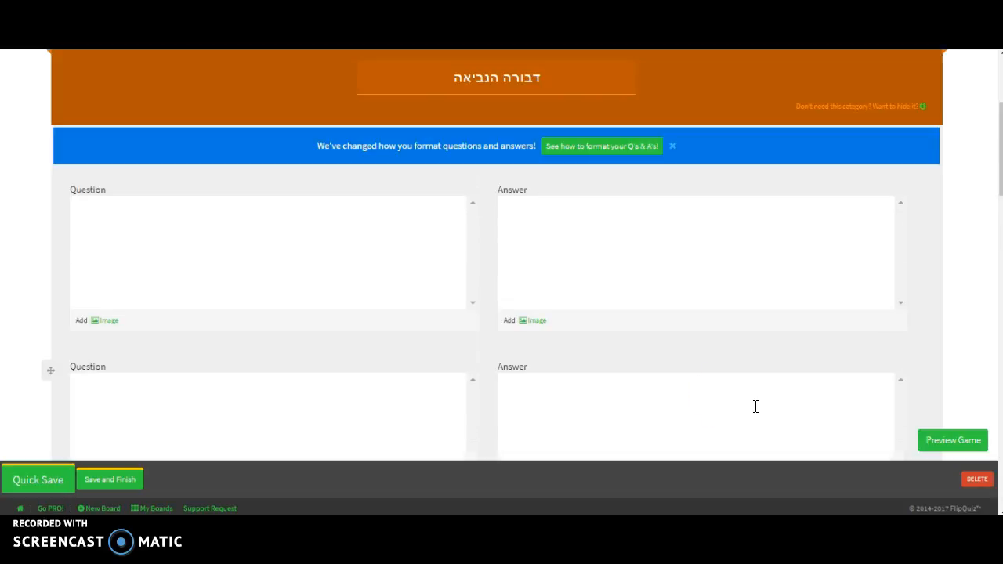
scroll(463, 227, "up", 3)
Return to the category "גדעון בן יואש" and open the image URL field for the second question's answer.
left_click(275, 250)
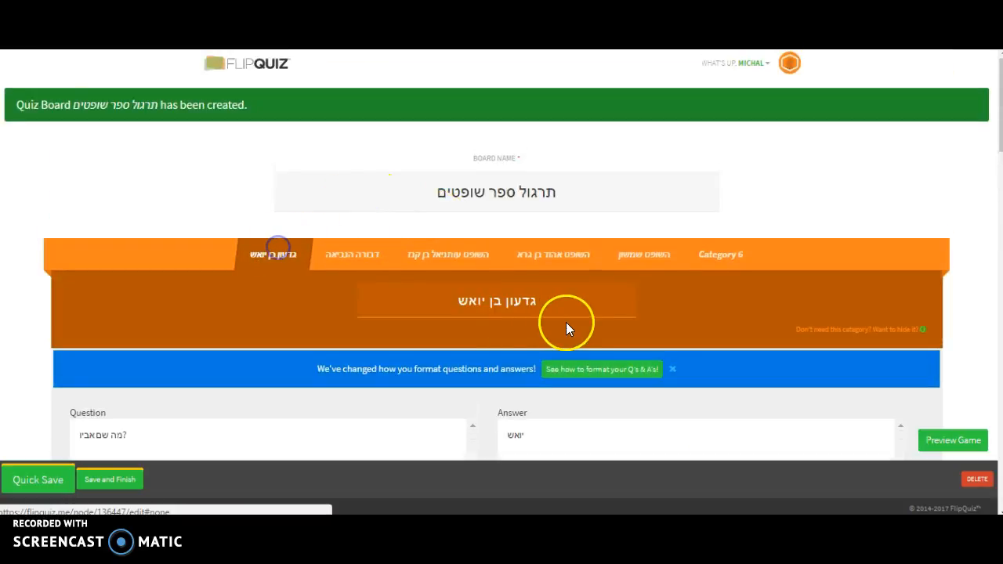
scroll(566, 322, "down", 4)
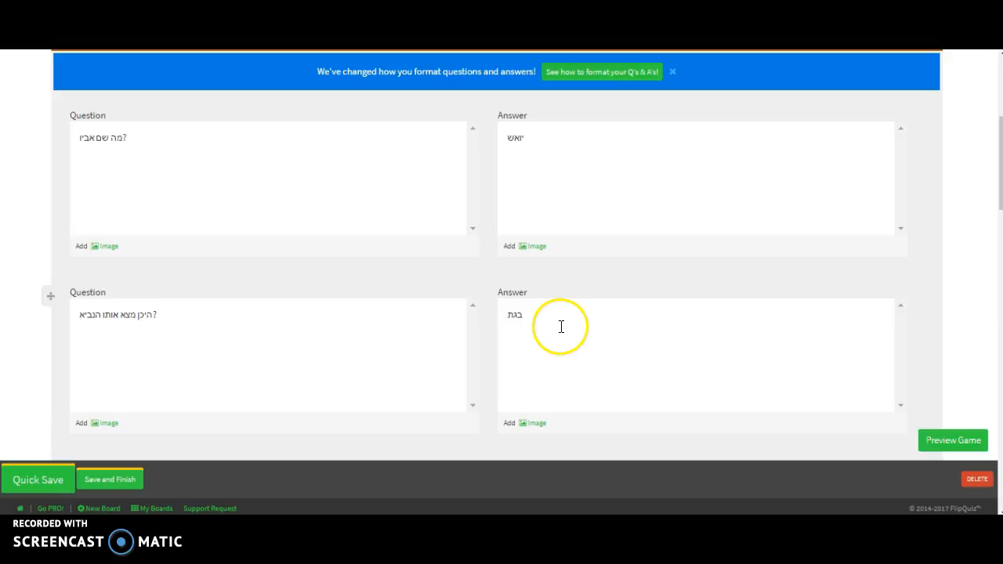
scroll(439, 331, "down", 1)
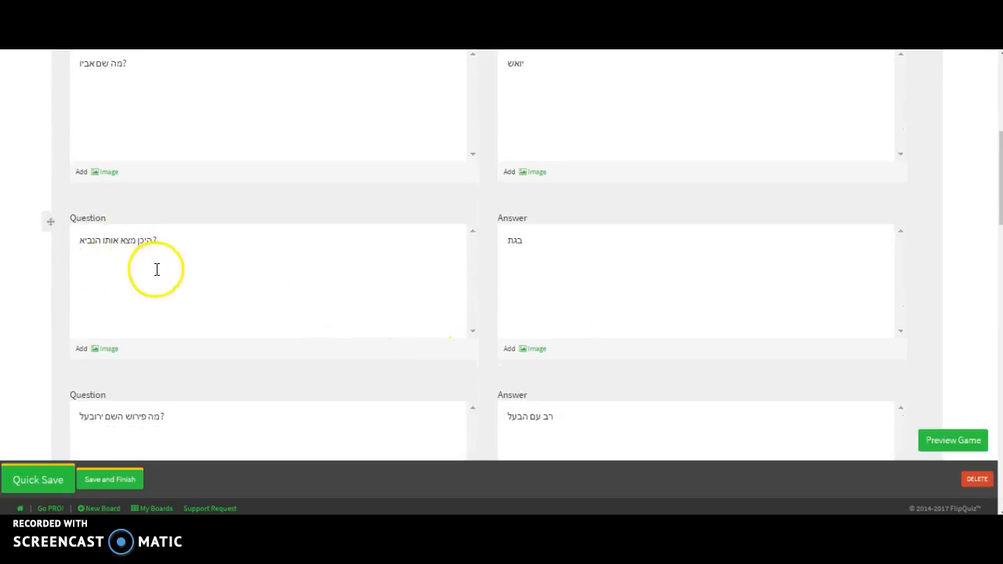
scroll(157, 270, "up", 5)
scroll(157, 273, "down", 5)
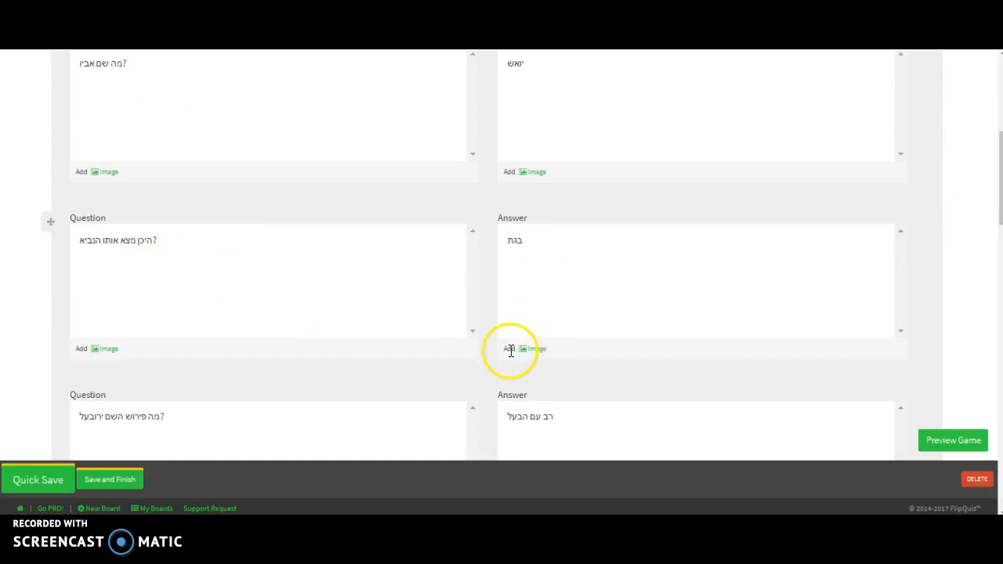
left_click(538, 350)
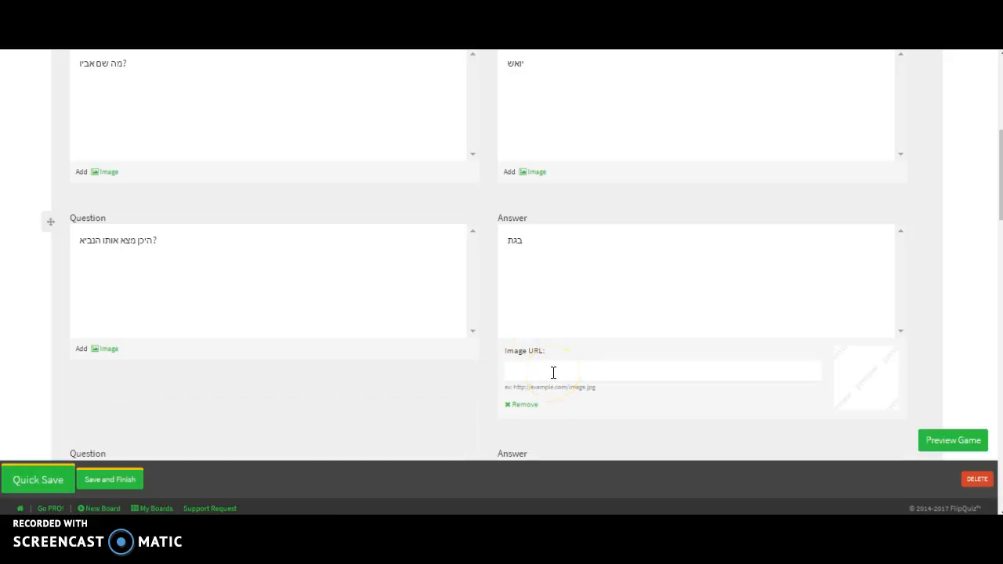
Copy the web address of the winepress photo from the other browser tab and paste it as the image URL for the answer "בגת".
key("ctrl+Tab")
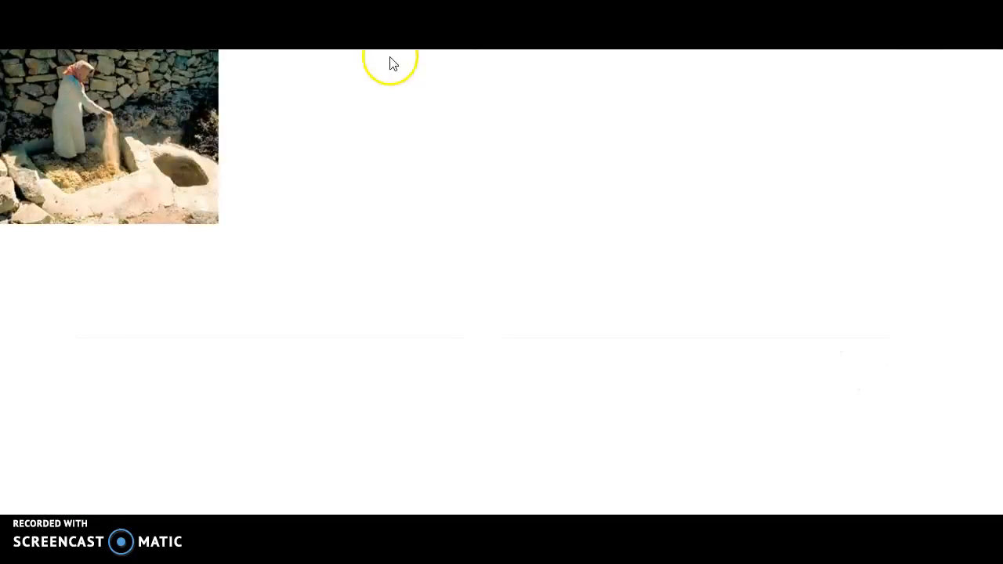
right_click(330, 13)
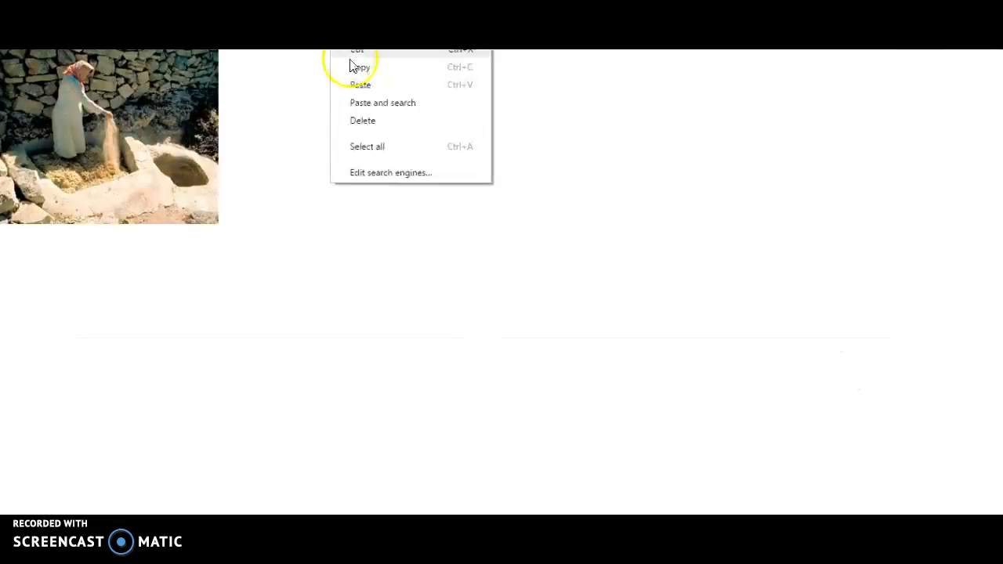
left_click(355, 71)
key("ctrl+shift+Tab")
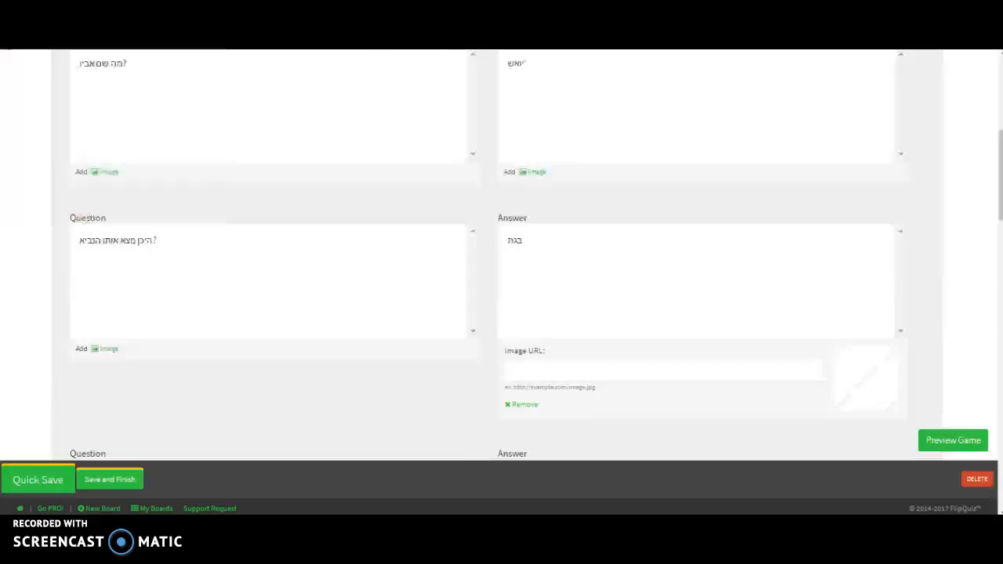
left_click(544, 370)
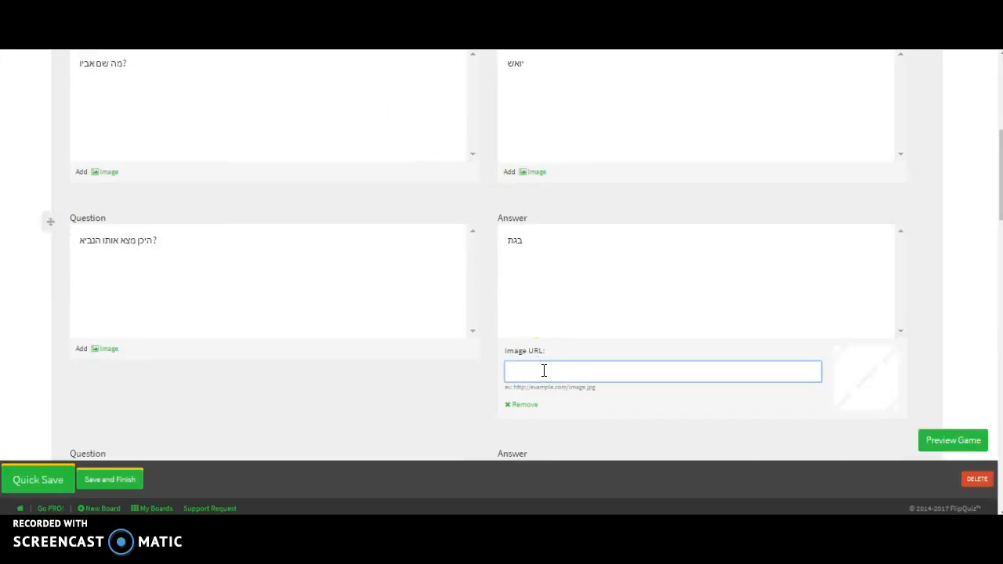
key("ctrl+v")
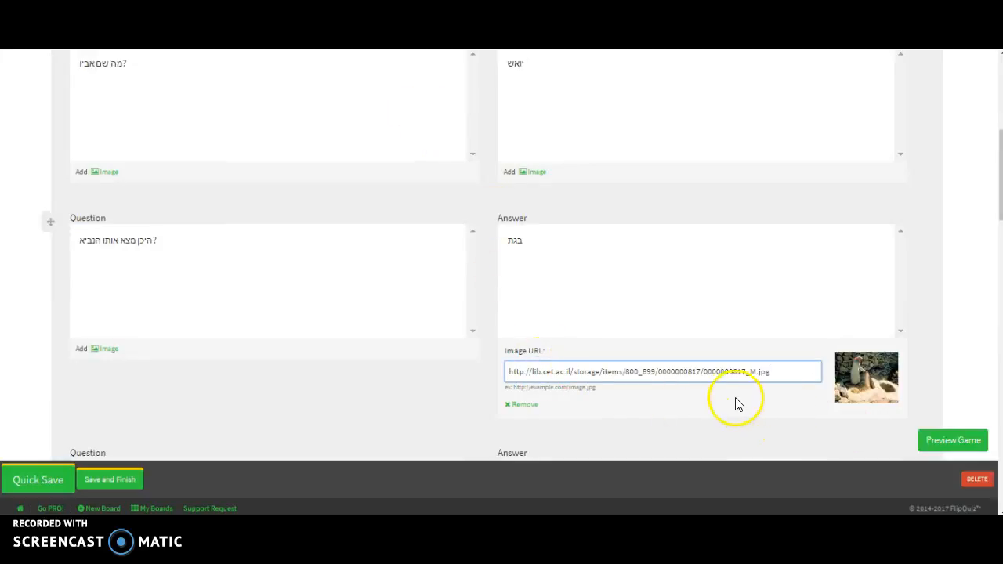
scroll(867, 375, "down", 2)
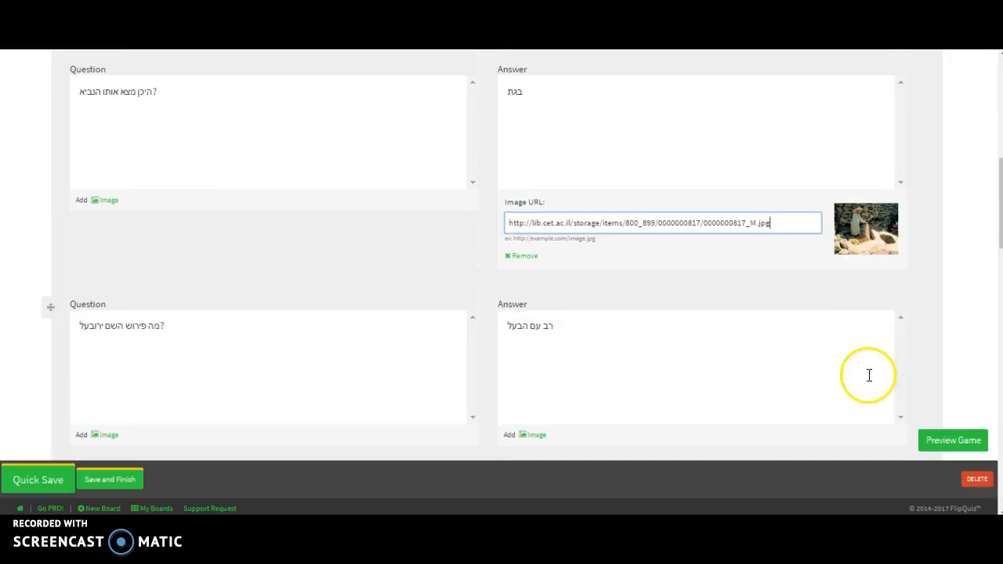
Save the quiz board and finish editing it.
left_click(30, 483)
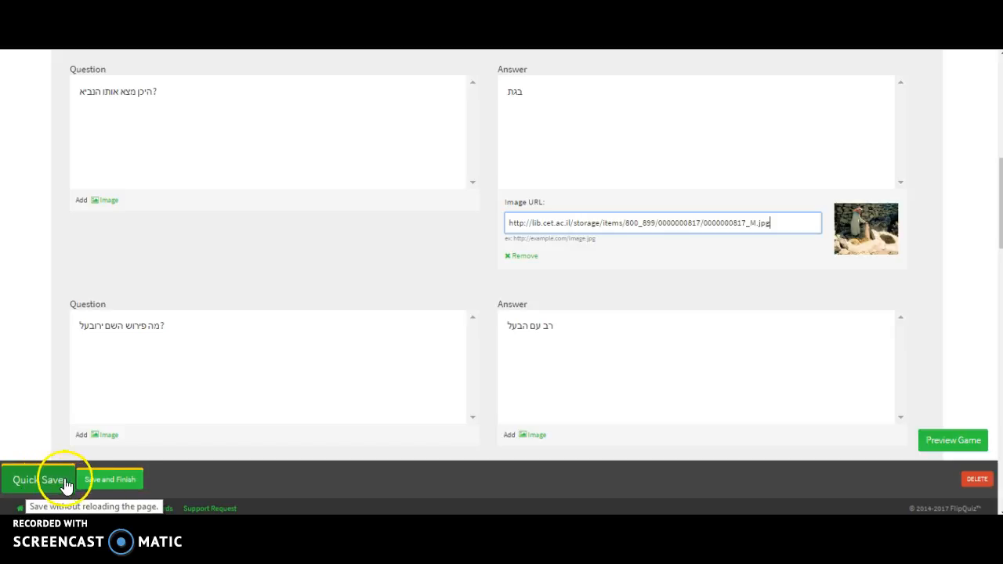
left_click(107, 478)
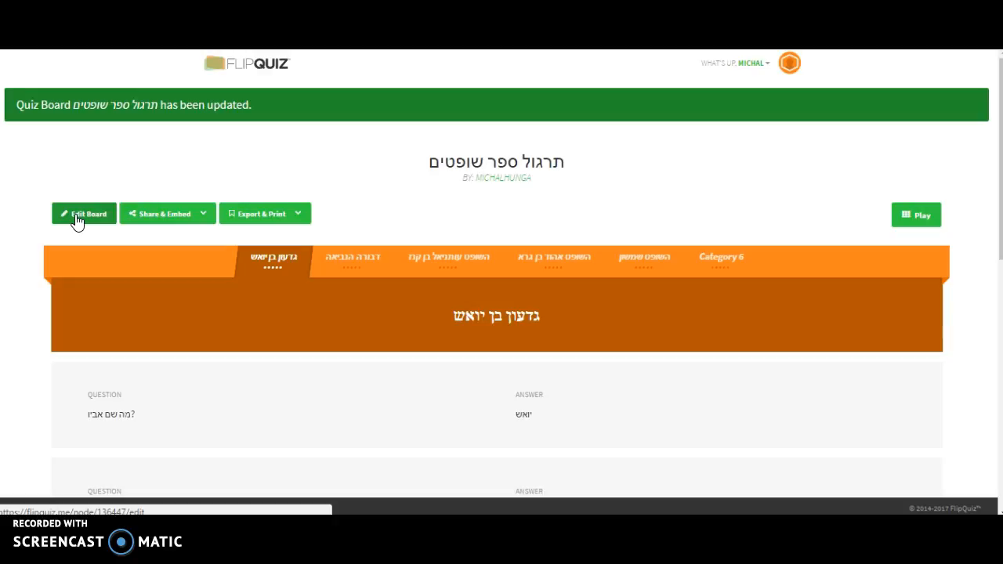
Play the board to view its point tiles, and leave the game to return to the board overview.
left_click(159, 223)
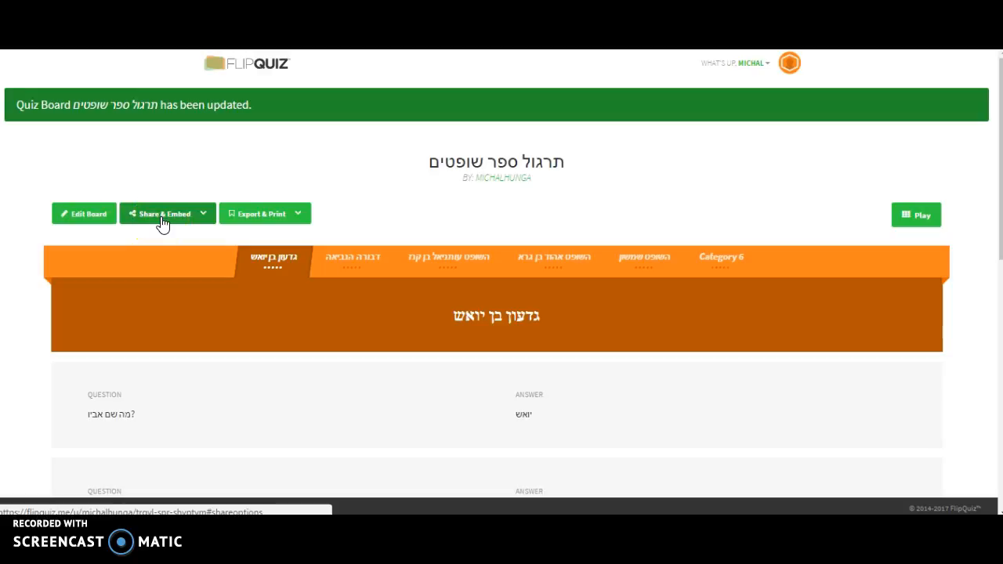
left_click(235, 222)
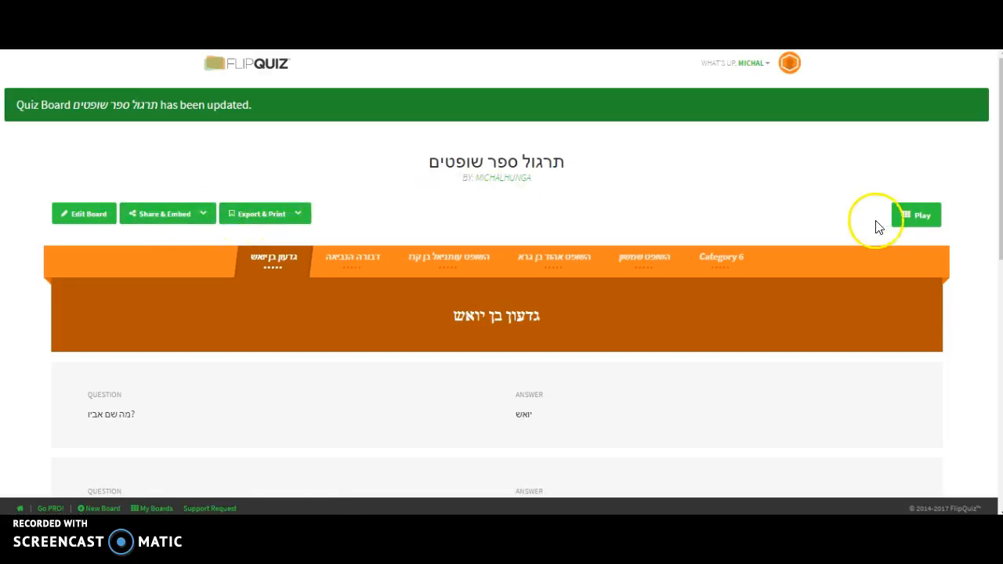
left_click(920, 216)
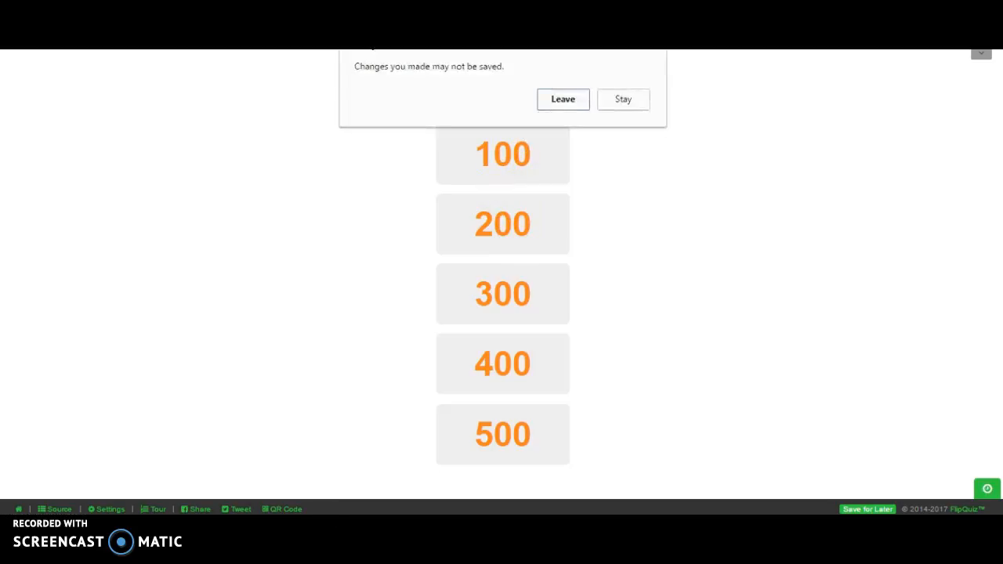
left_click(553, 101)
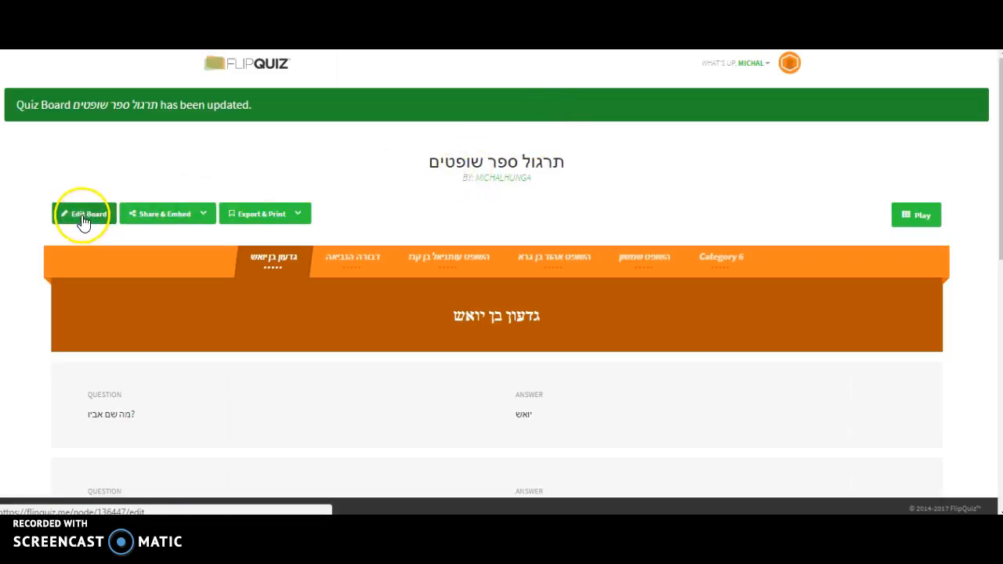
Open the board's sharing options and select the Overview link and the Game Mode link.
left_click(158, 217)
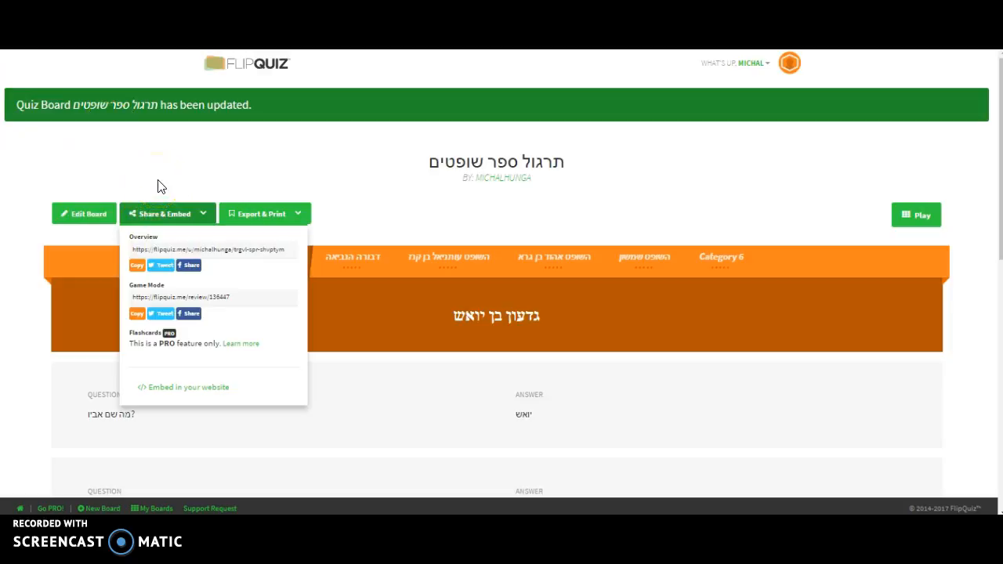
left_click(209, 251)
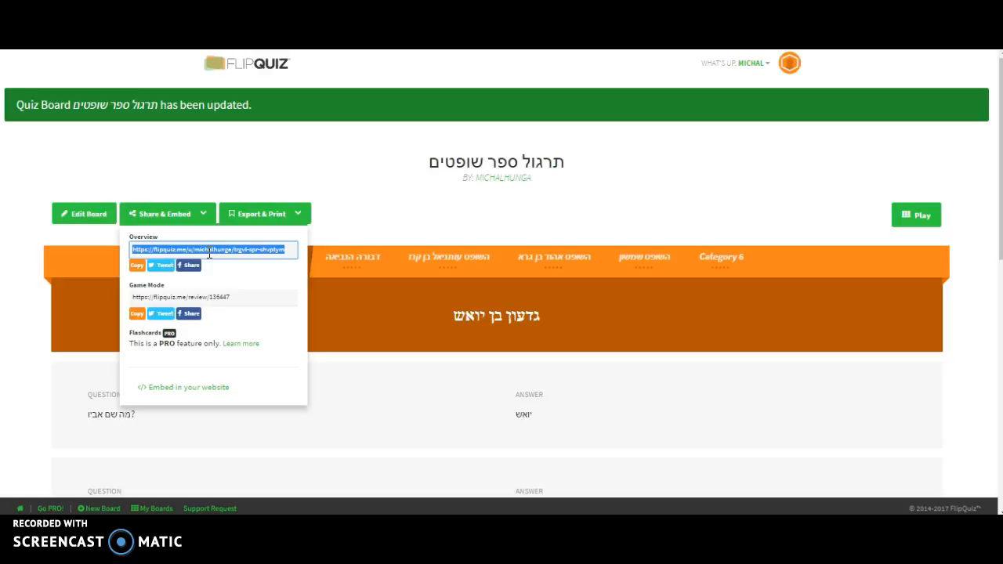
left_click(197, 294)
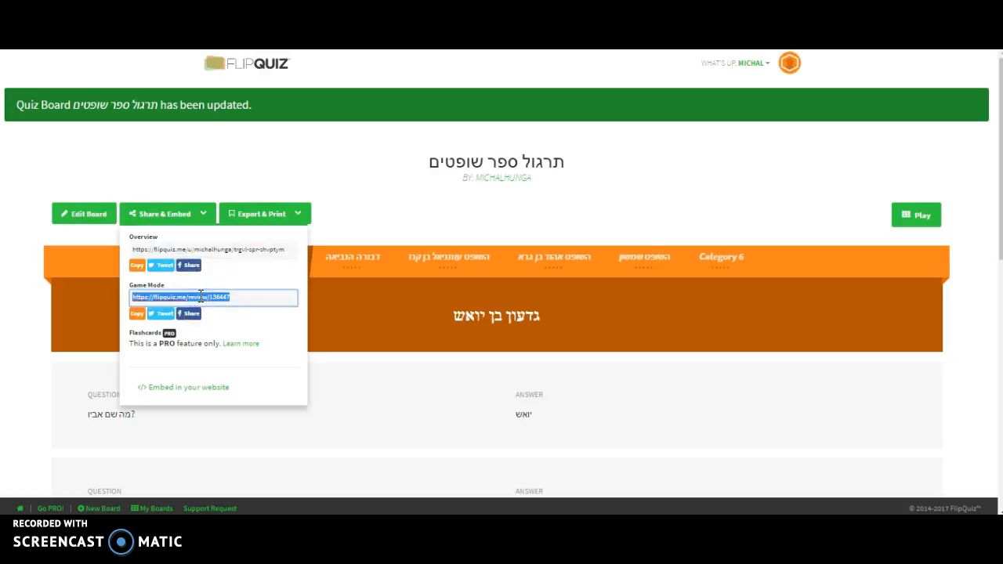